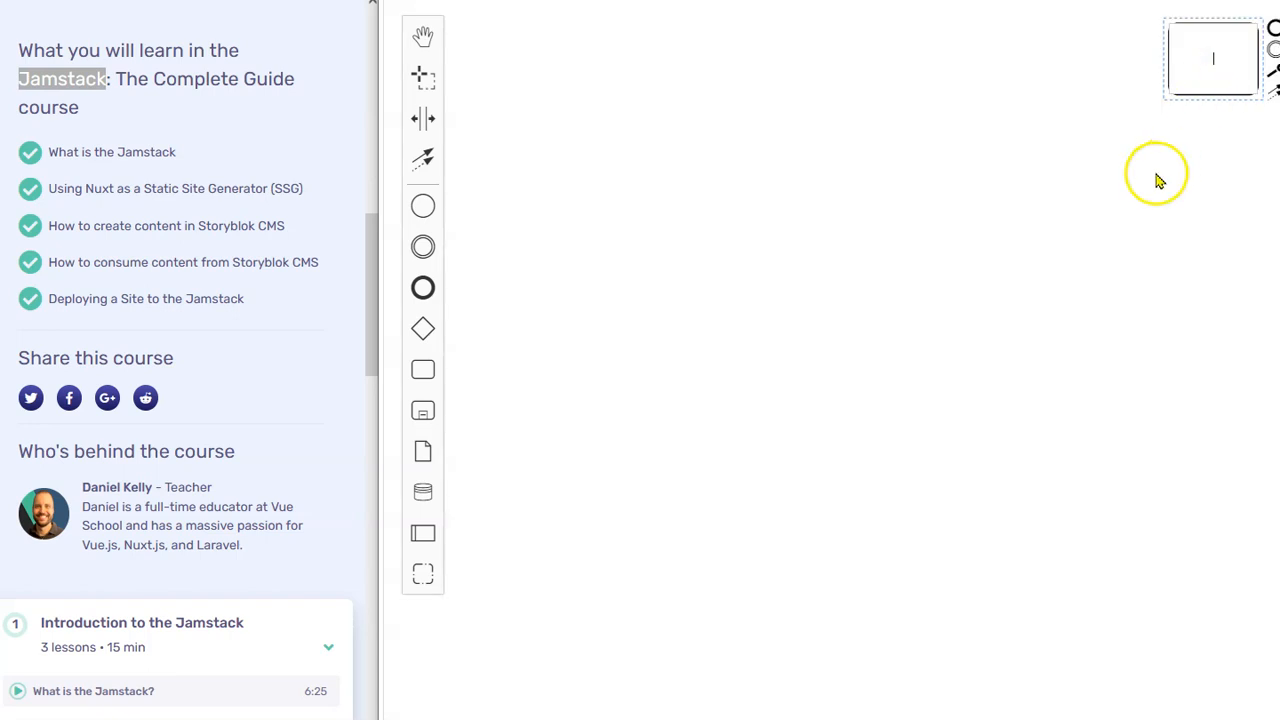
Step: Label the open task Jamstack and add another task named Jamstack at the upper-left corner of the canvas
{"action": "left_click", "coordinate": [922, 172]}
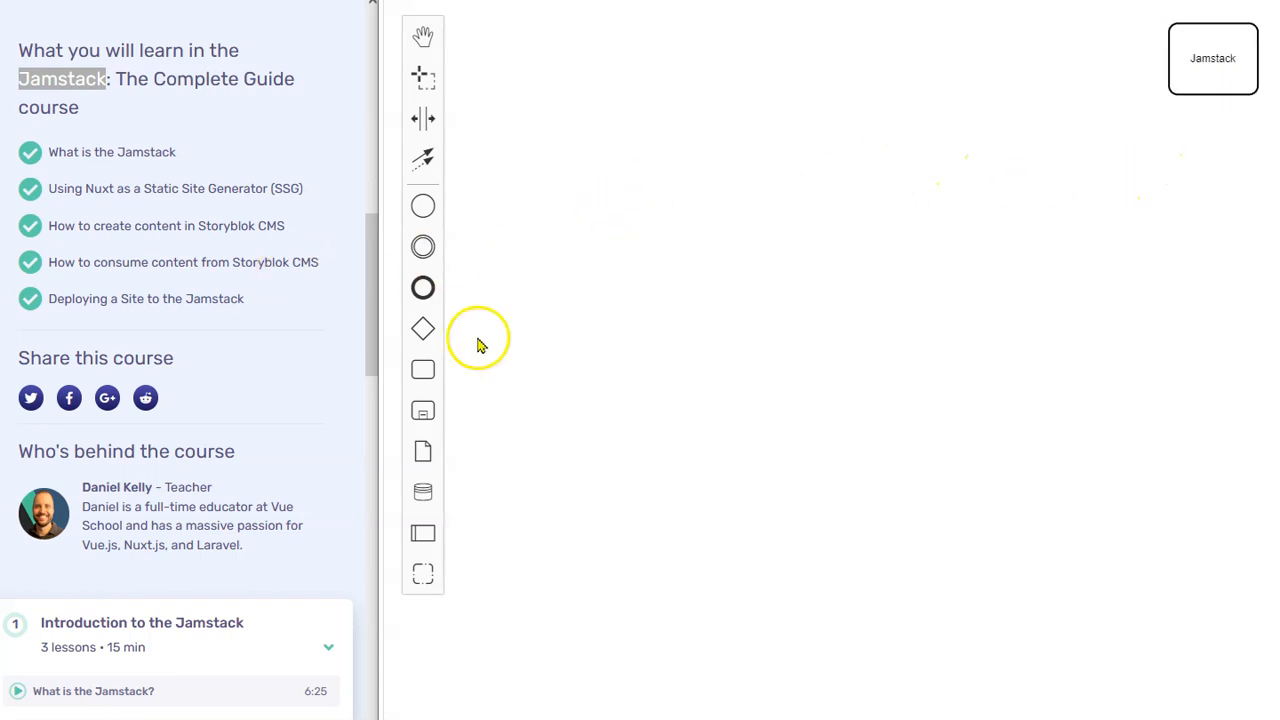
{"action": "left_click_drag", "start_coordinate": [421, 371], "coordinate": [501, 64]}
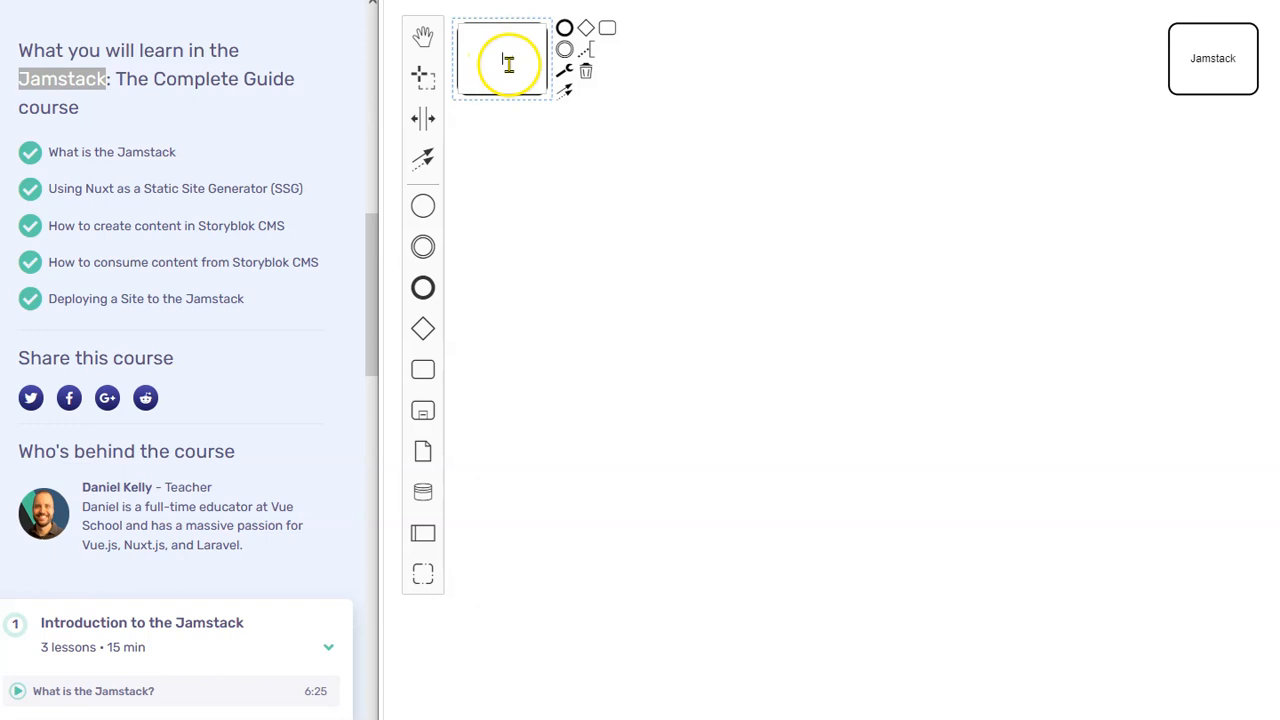
{"action": "type", "text": "Jamstack"}
{"action": "left_click", "coordinate": [543, 142]}
Step: Add tasks named Nuxt and Static Site Generator (SSG), stacked in a column below the upper-left Jamstack task
{"action": "left_click_drag", "start_coordinate": [423, 370], "coordinate": [501, 140]}
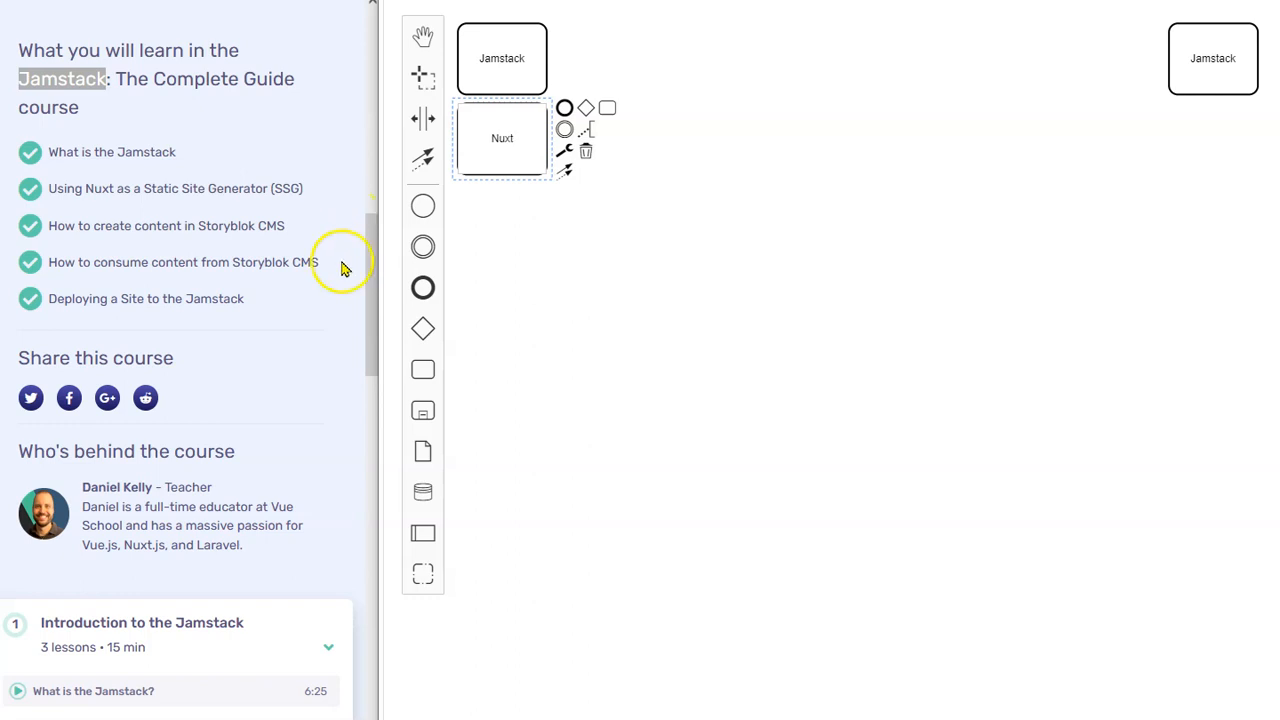
{"action": "left_click", "coordinate": [617, 250]}
{"action": "left_click_drag", "start_coordinate": [425, 372], "coordinate": [502, 220]}
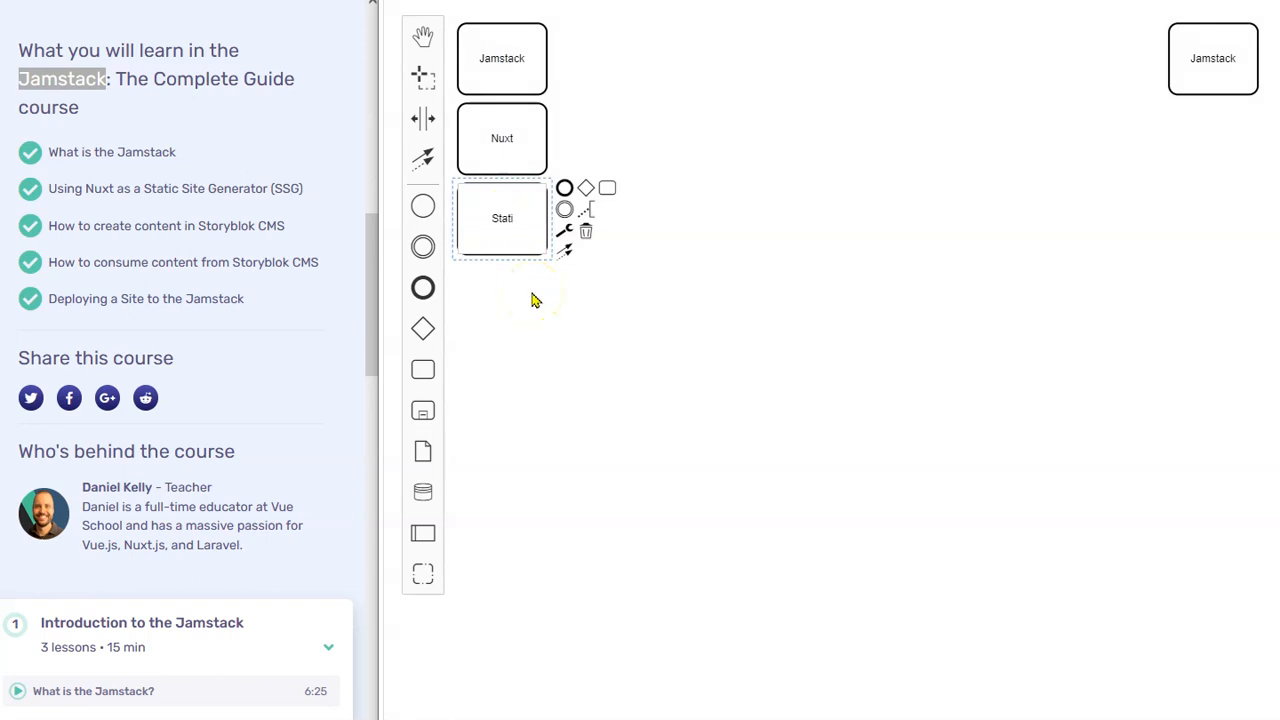
{"action": "type", "text": "Static Site Generator (SSF)"}
{"action": "key", "text": "BackSpace"}
{"action": "key", "text": "BackSpace"}
{"action": "type", "text": "G)"}
{"action": "left_click", "coordinate": [535, 300]}
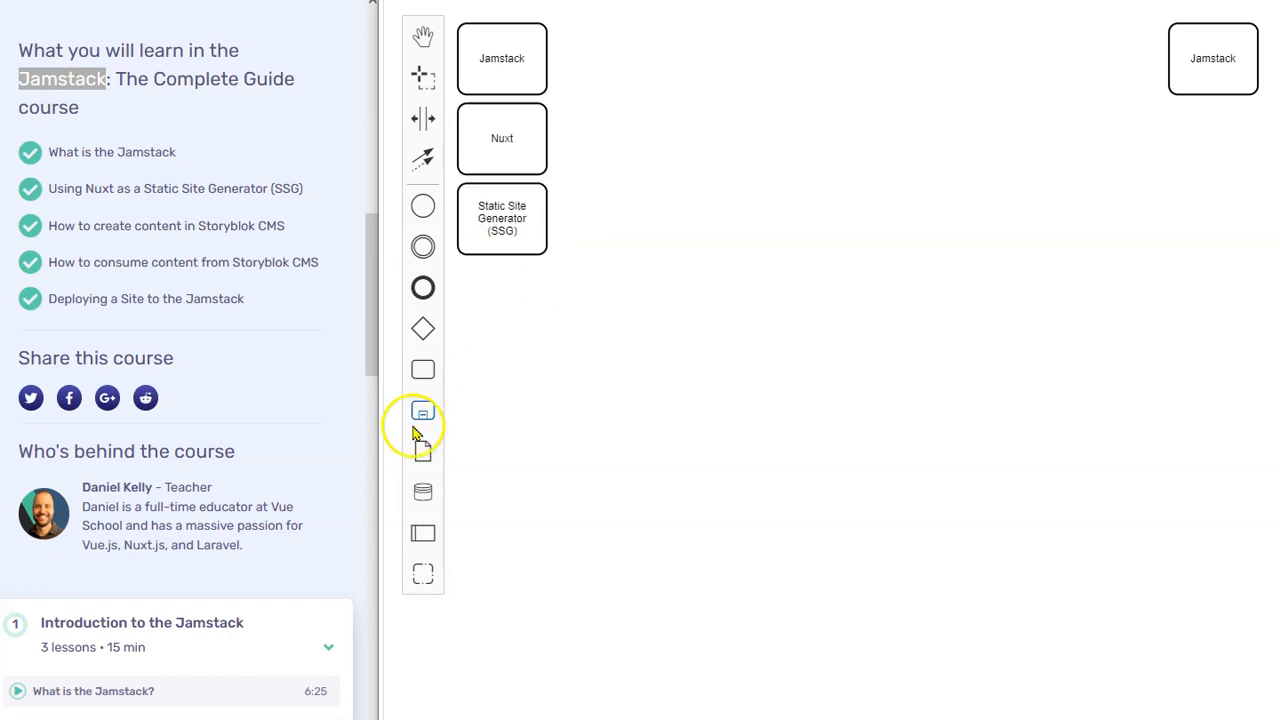
Step: Add a task named Storyblok CMS directly below the Static Site Generator (SSG) task
{"action": "left_click", "coordinate": [493, 147]}
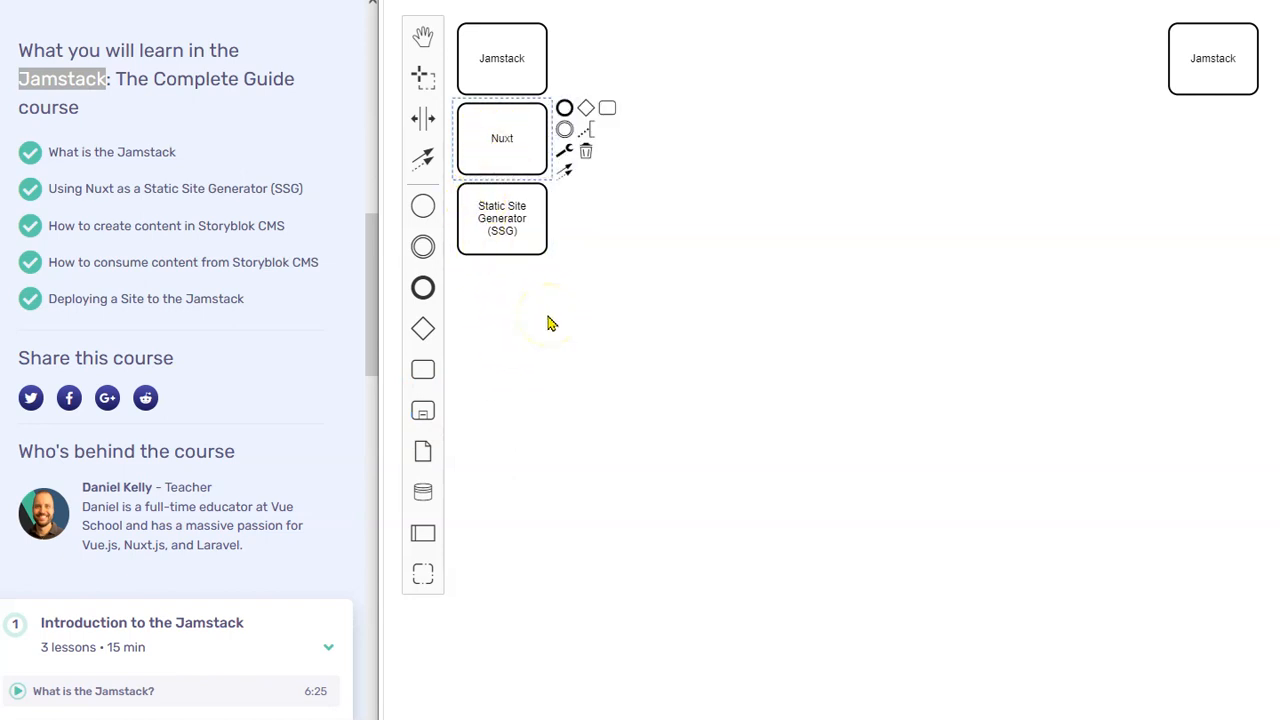
{"action": "left_click", "coordinate": [525, 62]}
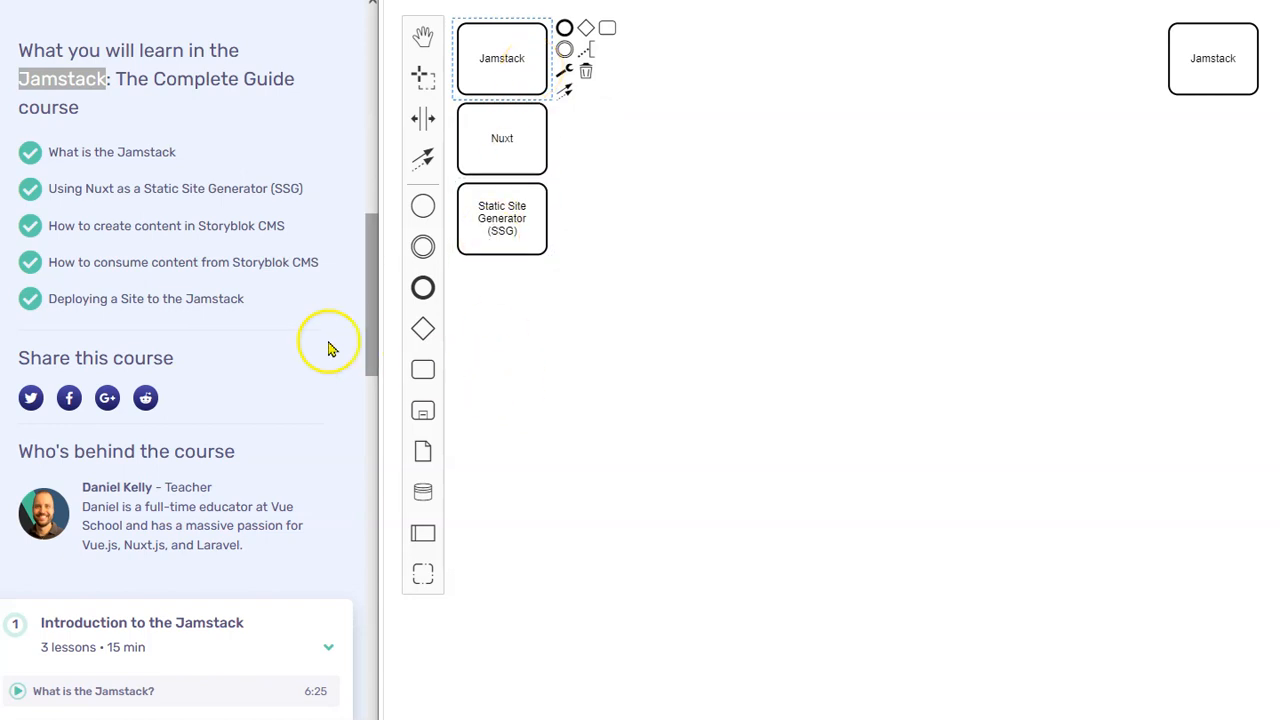
{"action": "scroll", "coordinate": [285, 347], "scroll_direction": "down", "scroll_amount": 1}
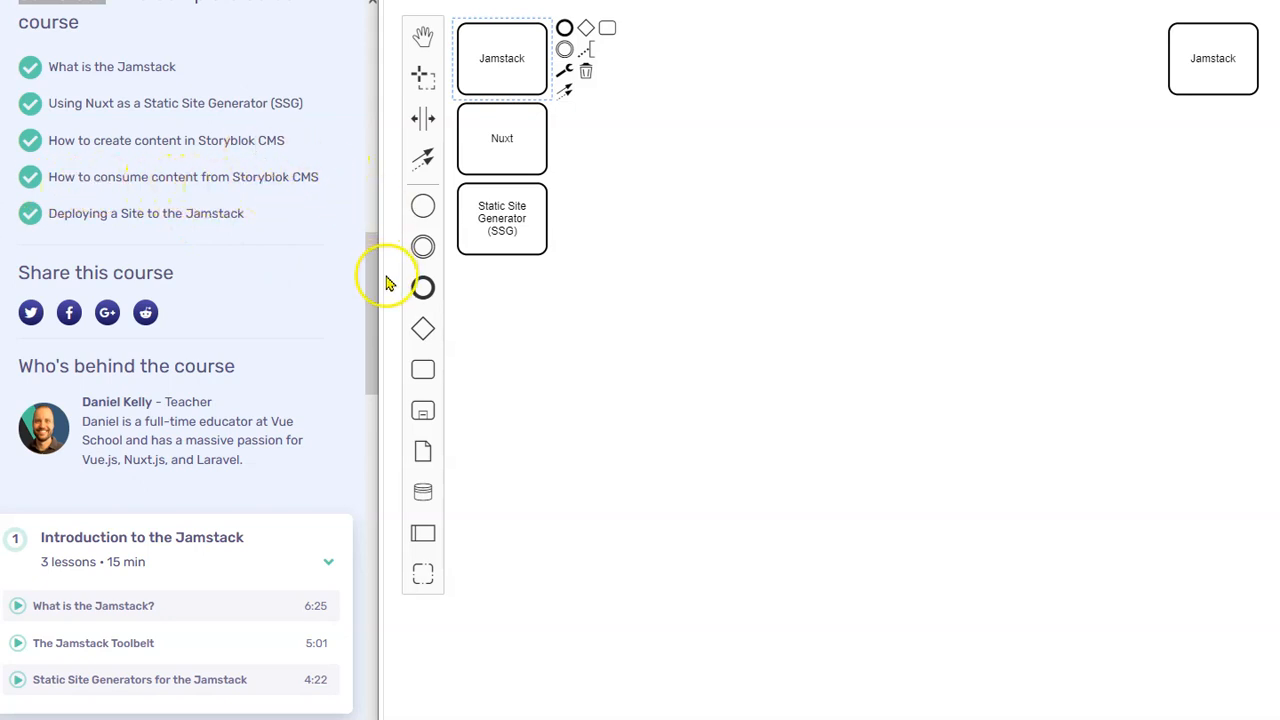
{"action": "left_click_drag", "start_coordinate": [423, 371], "coordinate": [502, 298]}
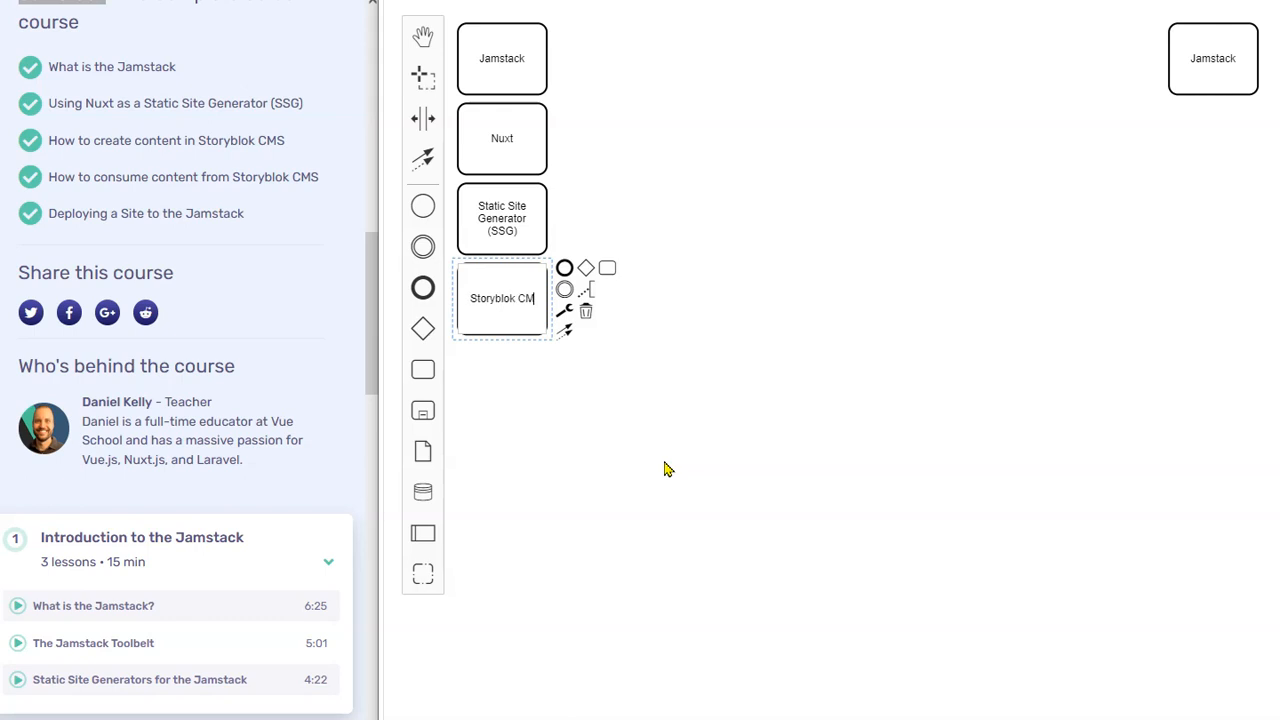
{"action": "left_click", "coordinate": [529, 453]}
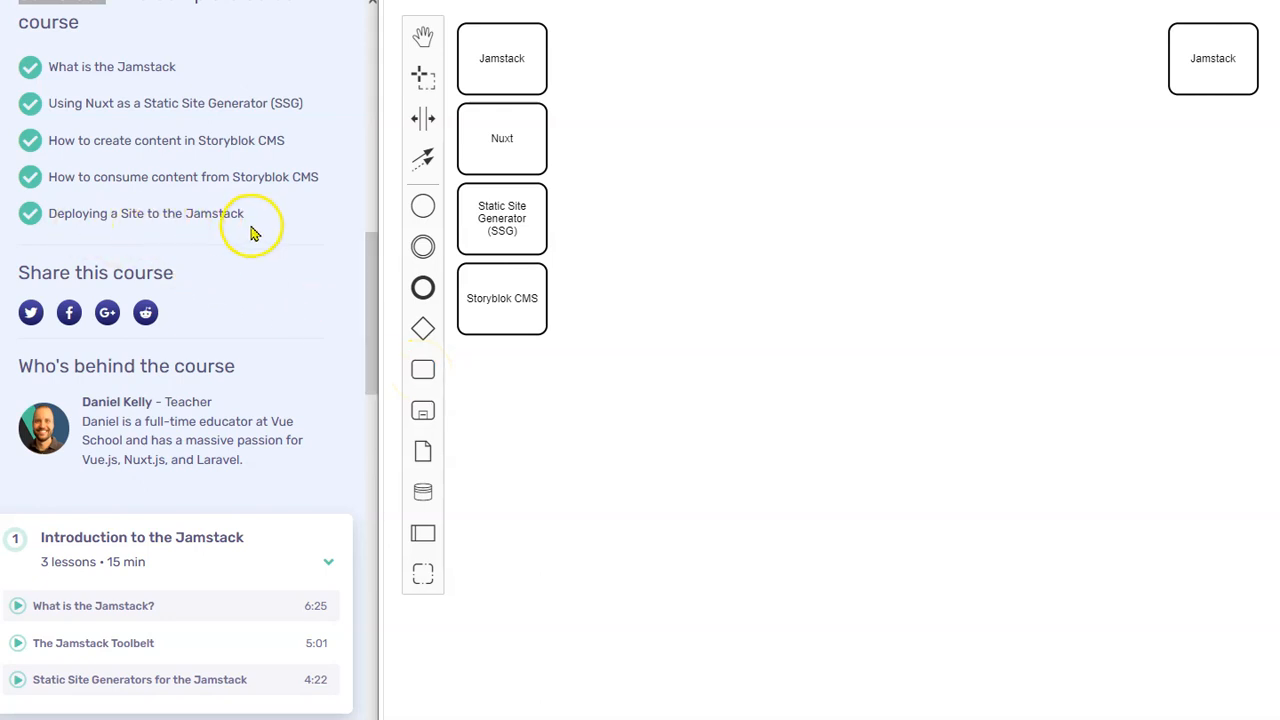
Step: Add a task named Site directly below the Storyblok CMS task, aligned with the column
{"action": "left_click", "coordinate": [423, 370]}
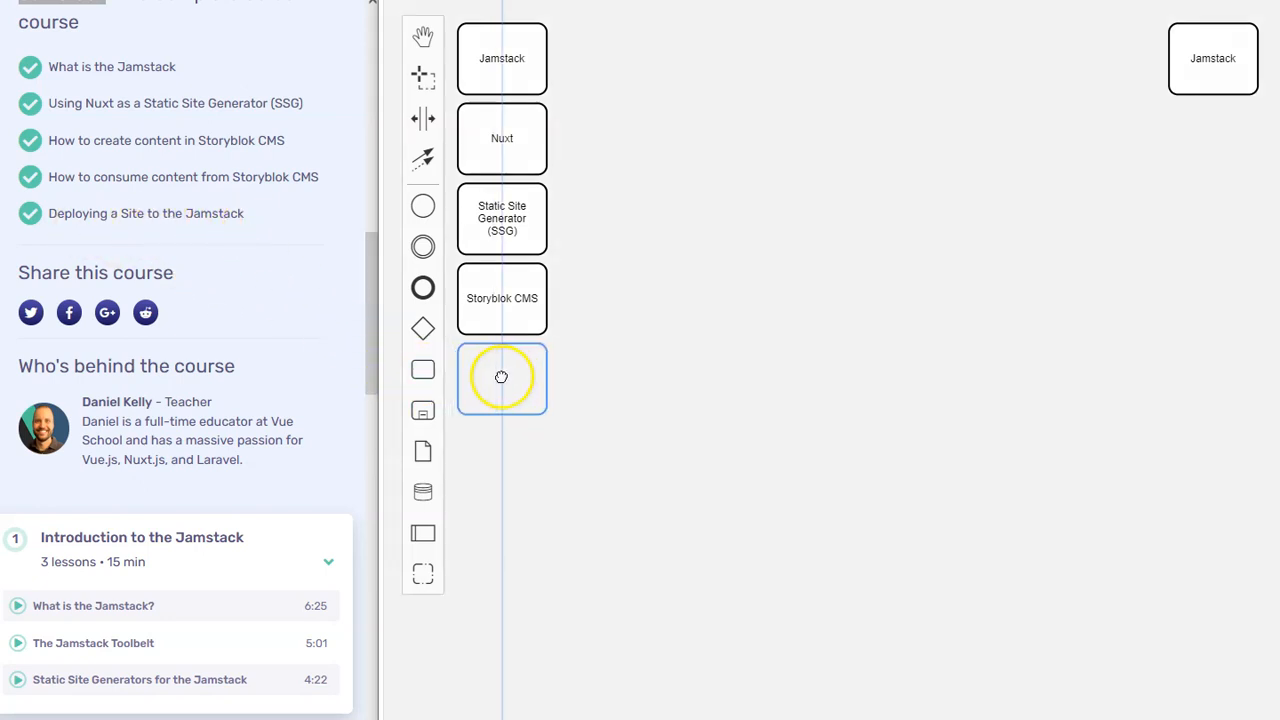
{"action": "left_click", "coordinate": [501, 377]}
{"action": "left_click", "coordinate": [519, 485]}
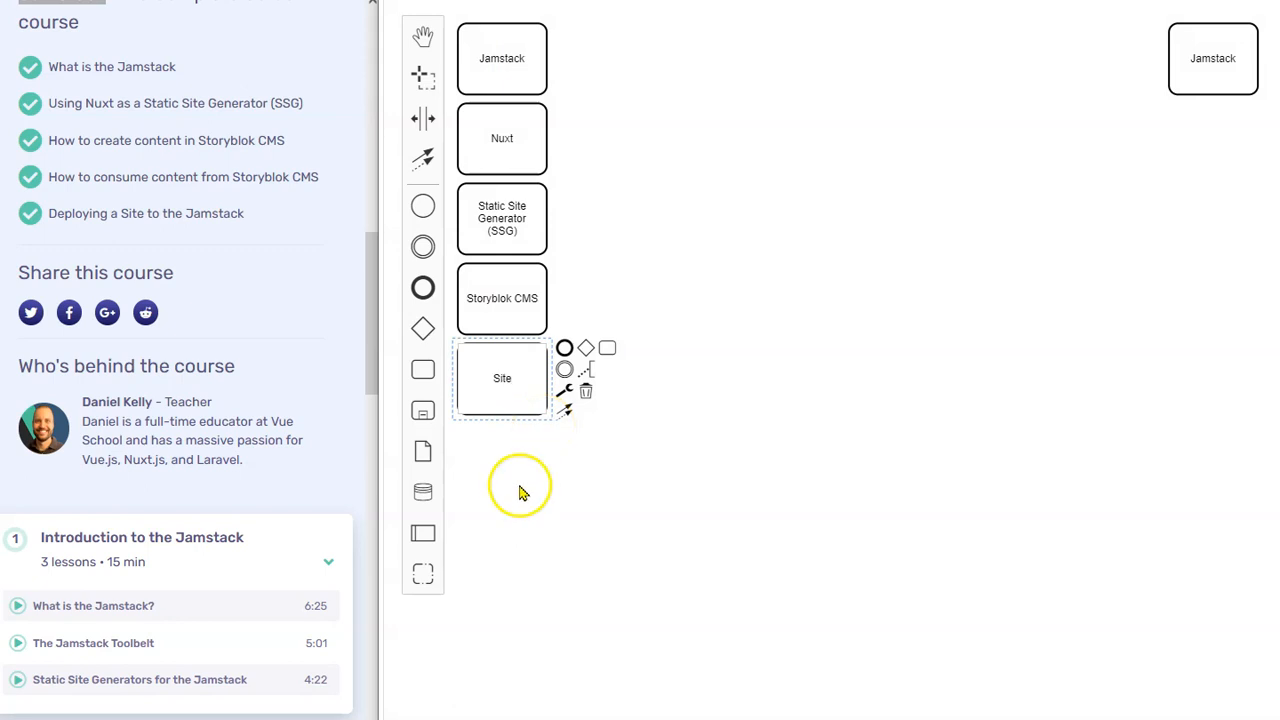
{"action": "left_click", "coordinate": [506, 414]}
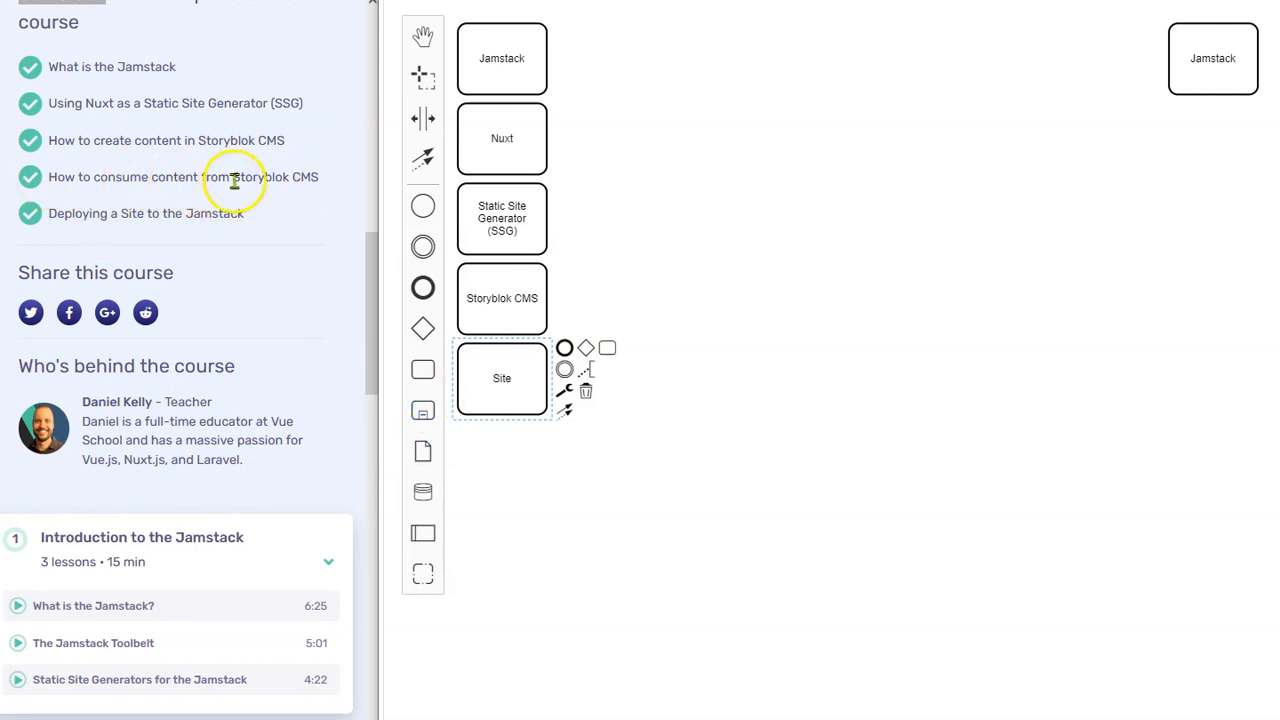
Step: Add a task named Content directly below the Site task, aligned with the column
{"action": "left_click", "coordinate": [424, 371]}
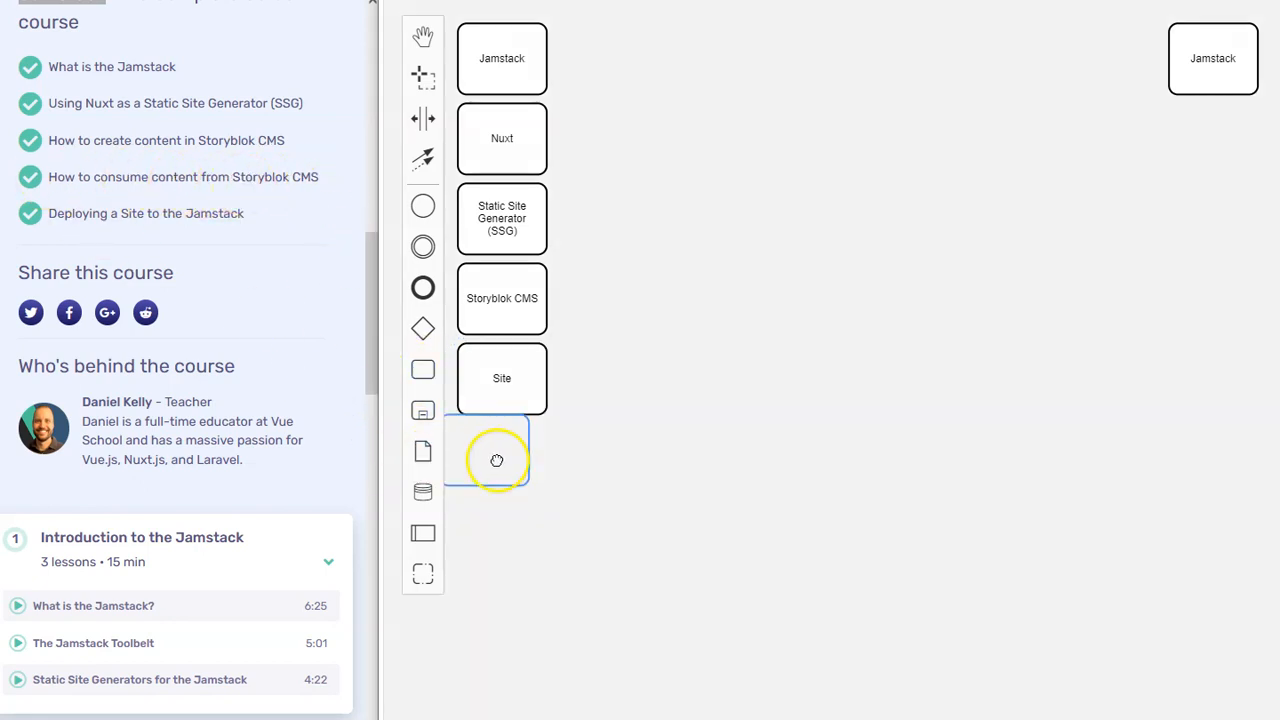
{"action": "left_click", "coordinate": [503, 458]}
{"action": "type", "text": "c"}
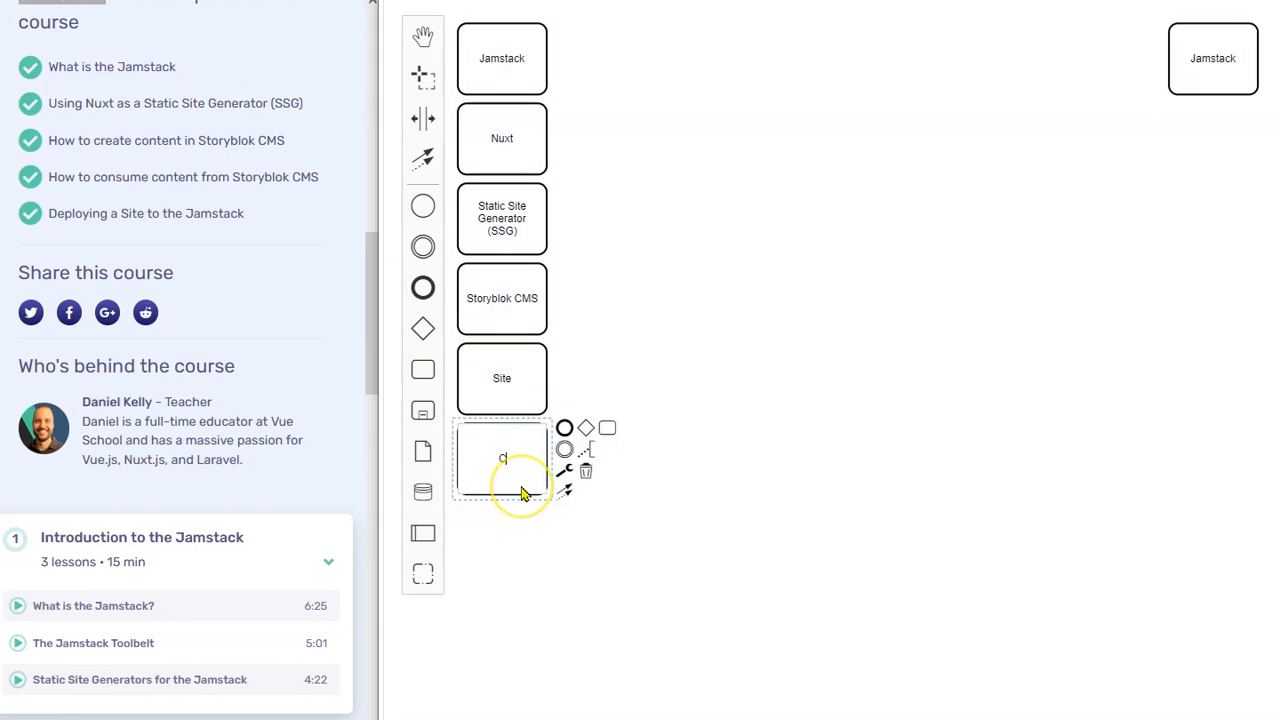
{"action": "left_click", "coordinate": [530, 549]}
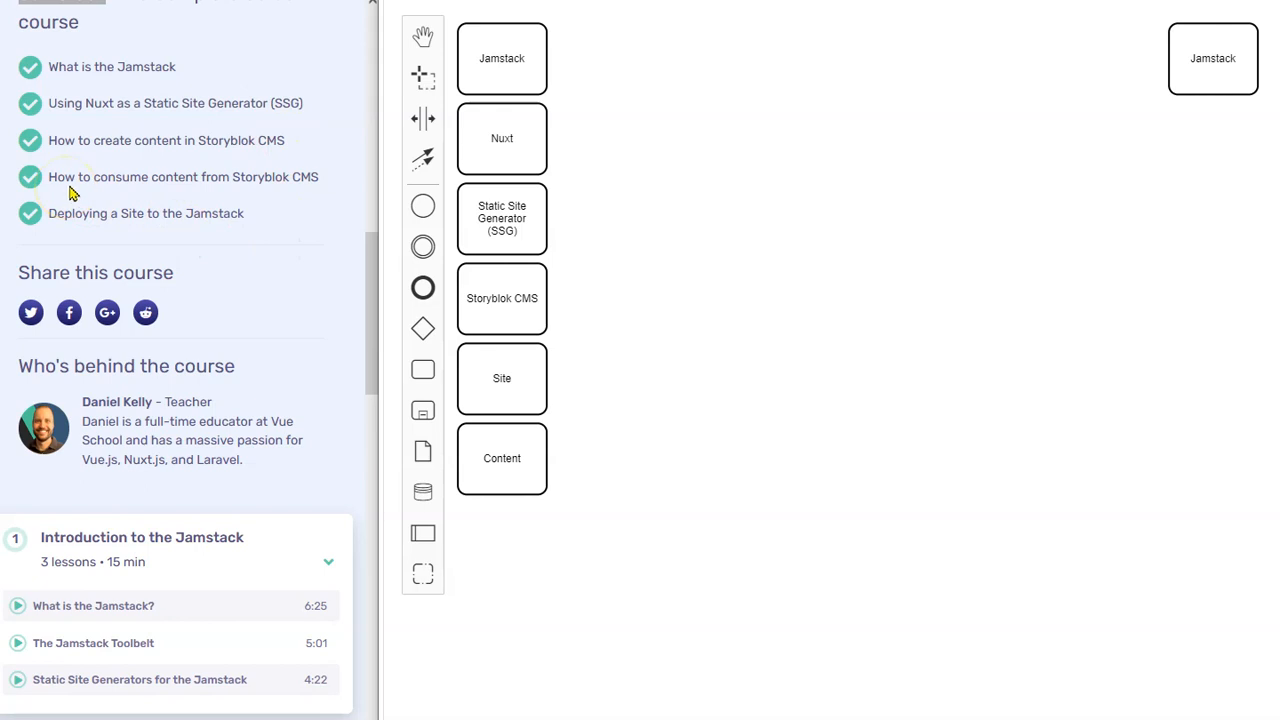
Step: Add a task named Toolbelt below the Content task and align it with the column
{"action": "scroll", "coordinate": [290, 255], "scroll_direction": "down", "scroll_amount": 3}
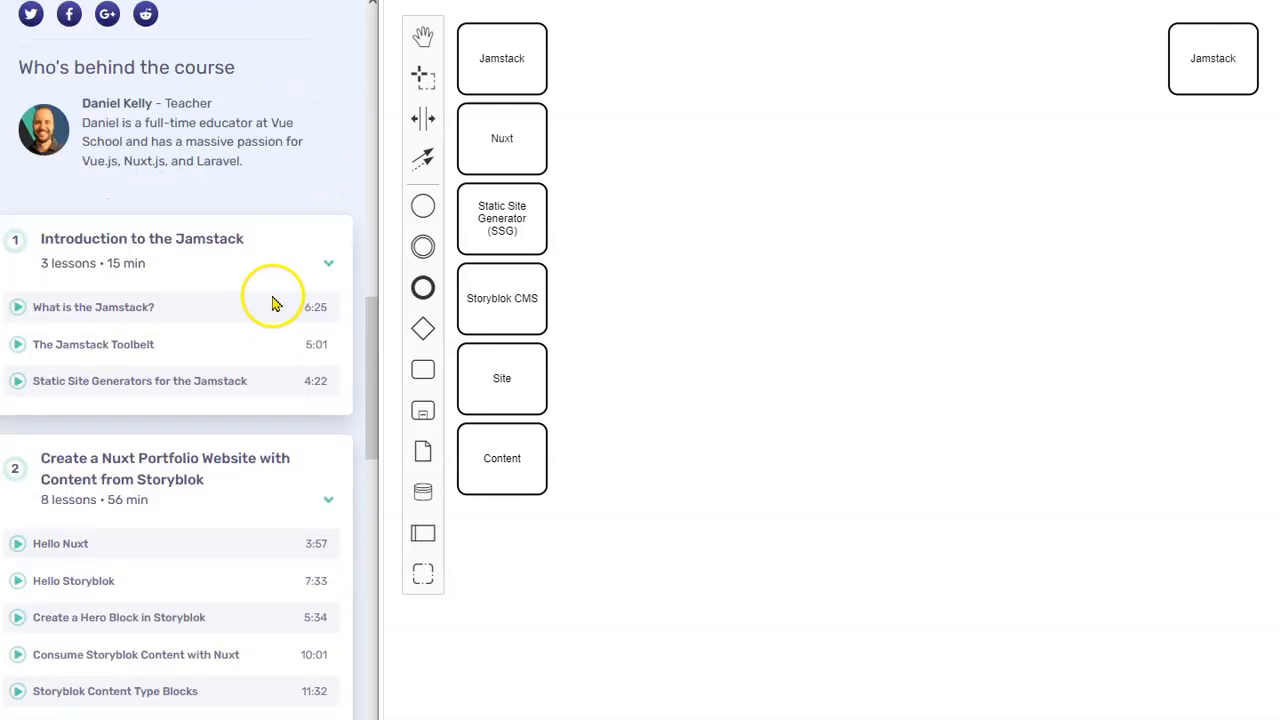
{"action": "scroll", "coordinate": [272, 303], "scroll_direction": "down", "scroll_amount": 1}
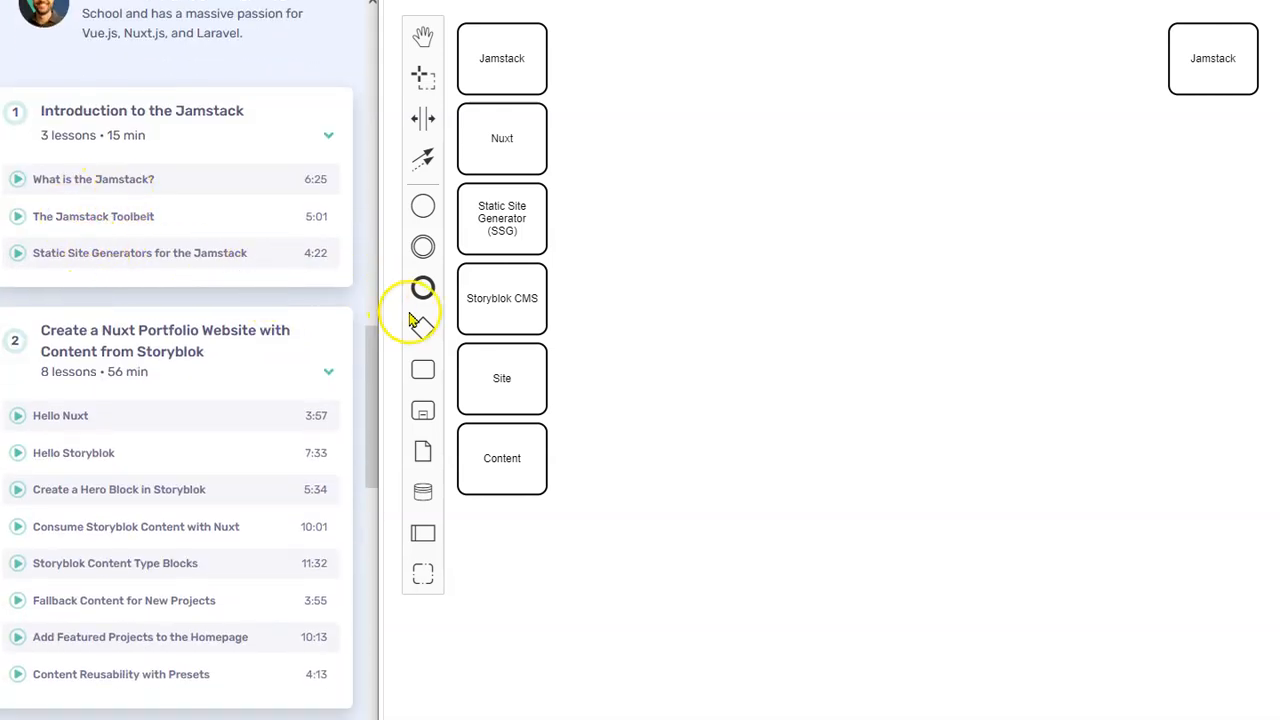
{"action": "left_click_drag", "start_coordinate": [423, 370], "coordinate": [499, 540]}
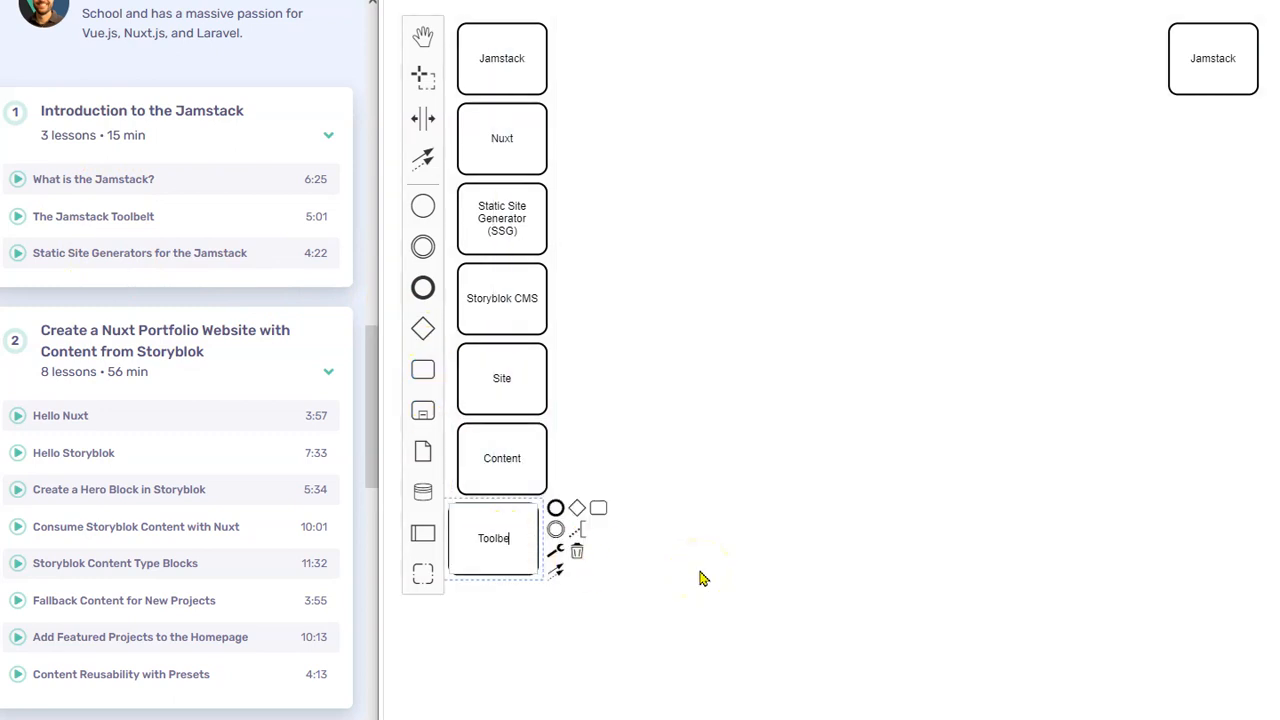
{"action": "mouse_move", "coordinate": [509, 578]}
{"action": "left_mouse_down"}
{"action": "mouse_move", "coordinate": [517, 563]}
{"action": "mouse_move", "coordinate": [506, 562]}
{"action": "left_mouse_up"}
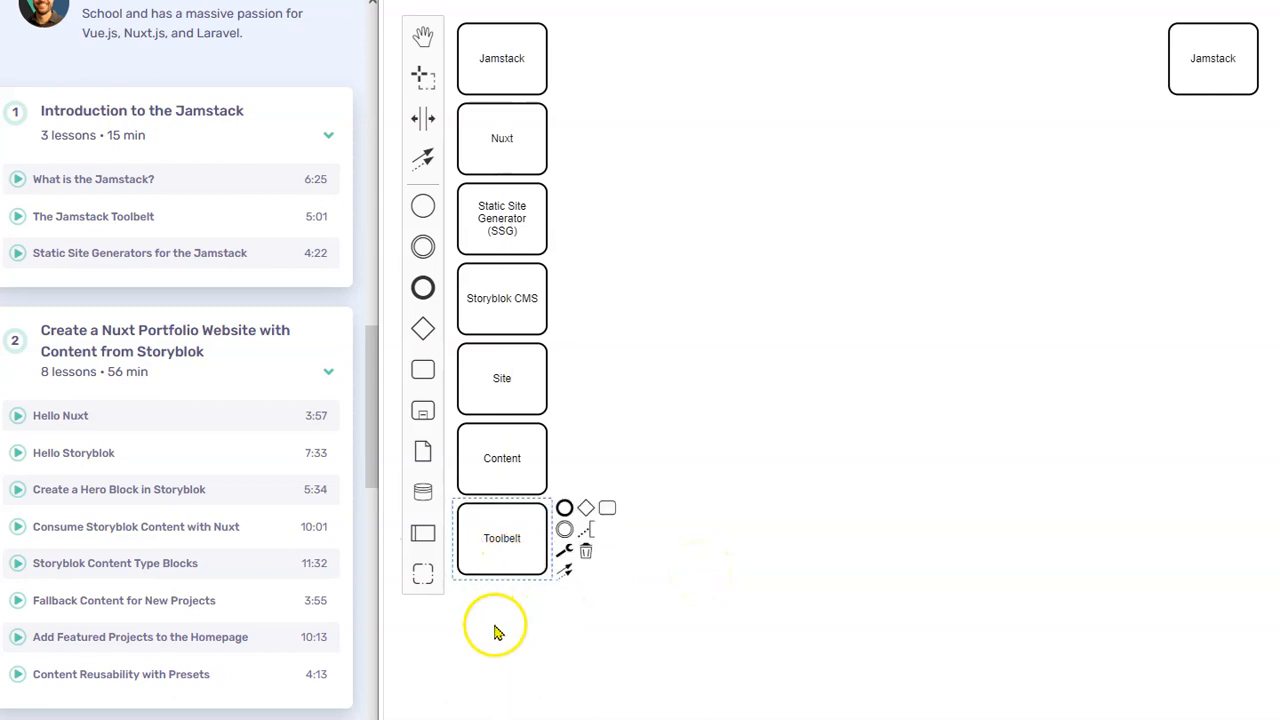
{"action": "left_click", "coordinate": [494, 632]}
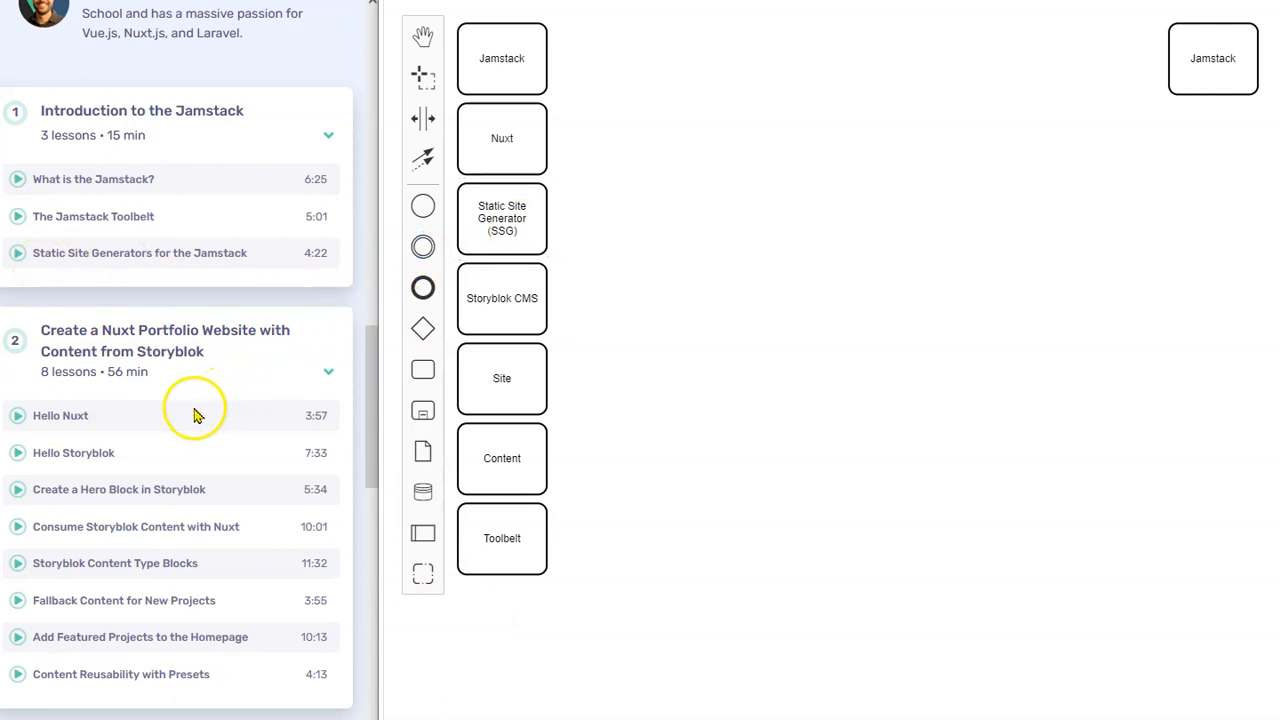
Step: Add a task named Hero Block from the course's second chapter directly below the Toolbelt task
{"action": "scroll", "coordinate": [191, 409], "scroll_direction": "down", "scroll_amount": 3}
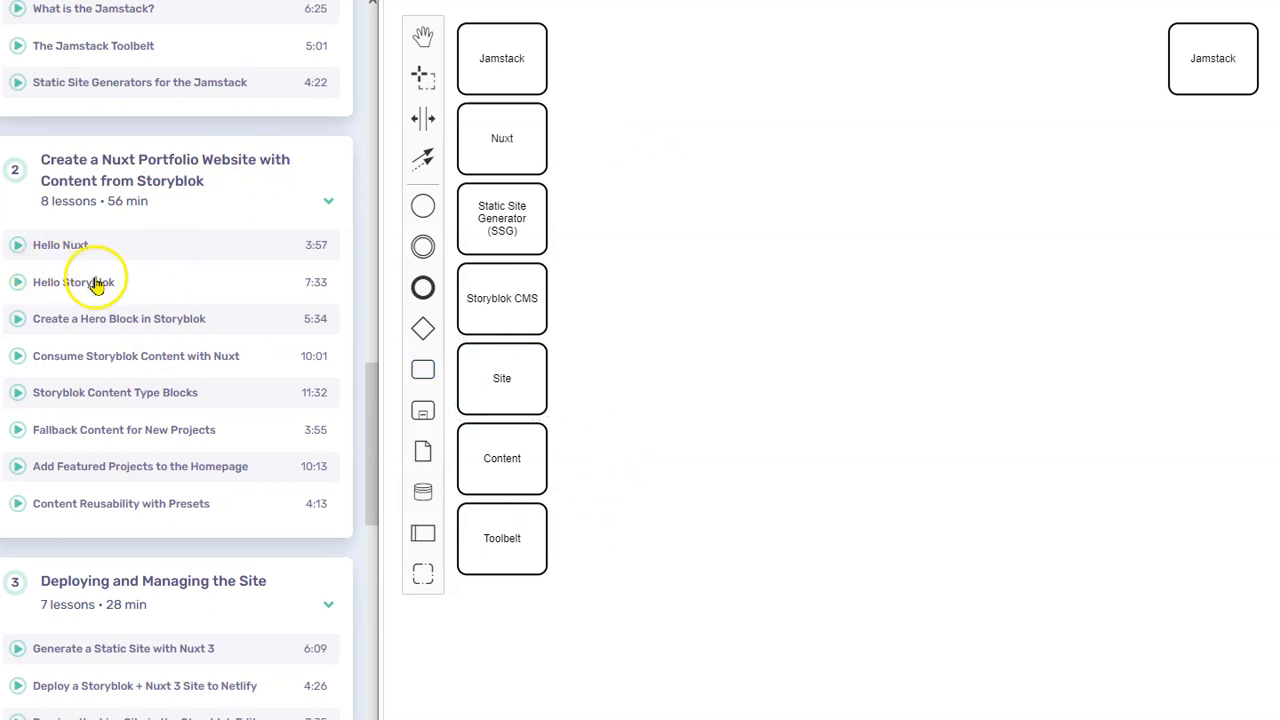
{"action": "scroll", "coordinate": [97, 285], "scroll_direction": "down", "scroll_amount": 1}
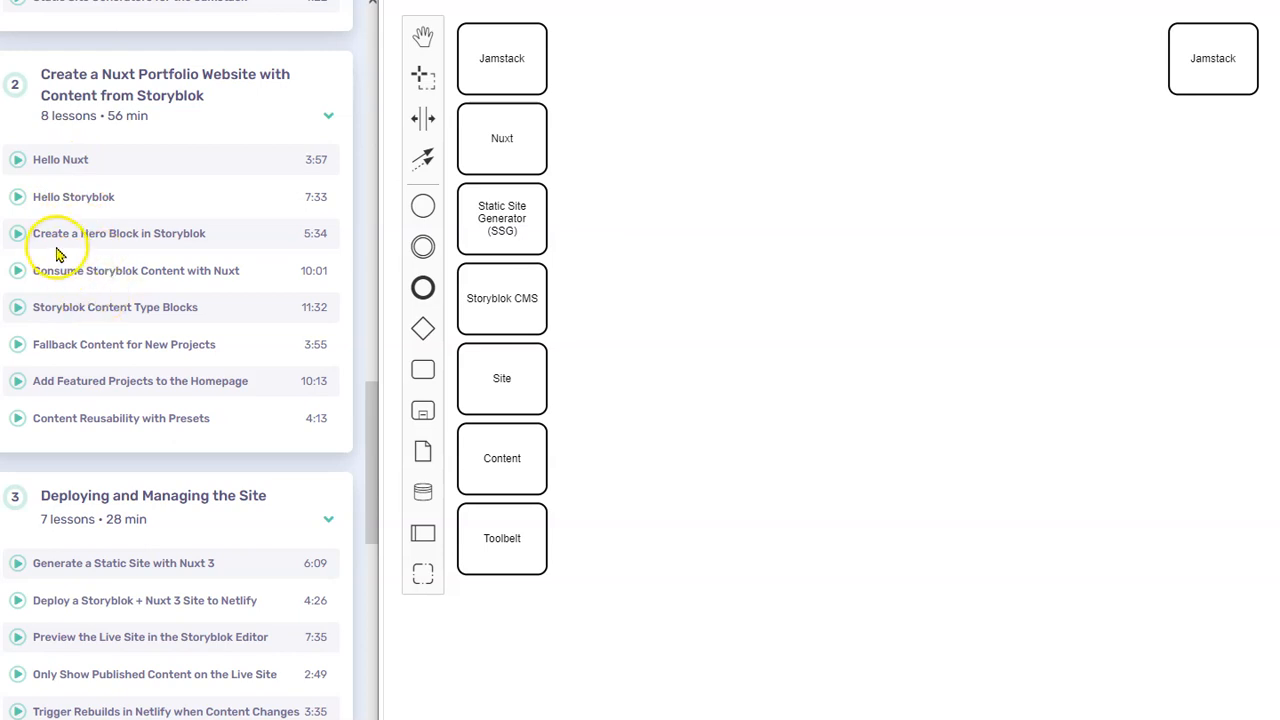
{"action": "left_click_drag", "start_coordinate": [423, 370], "coordinate": [501, 621]}
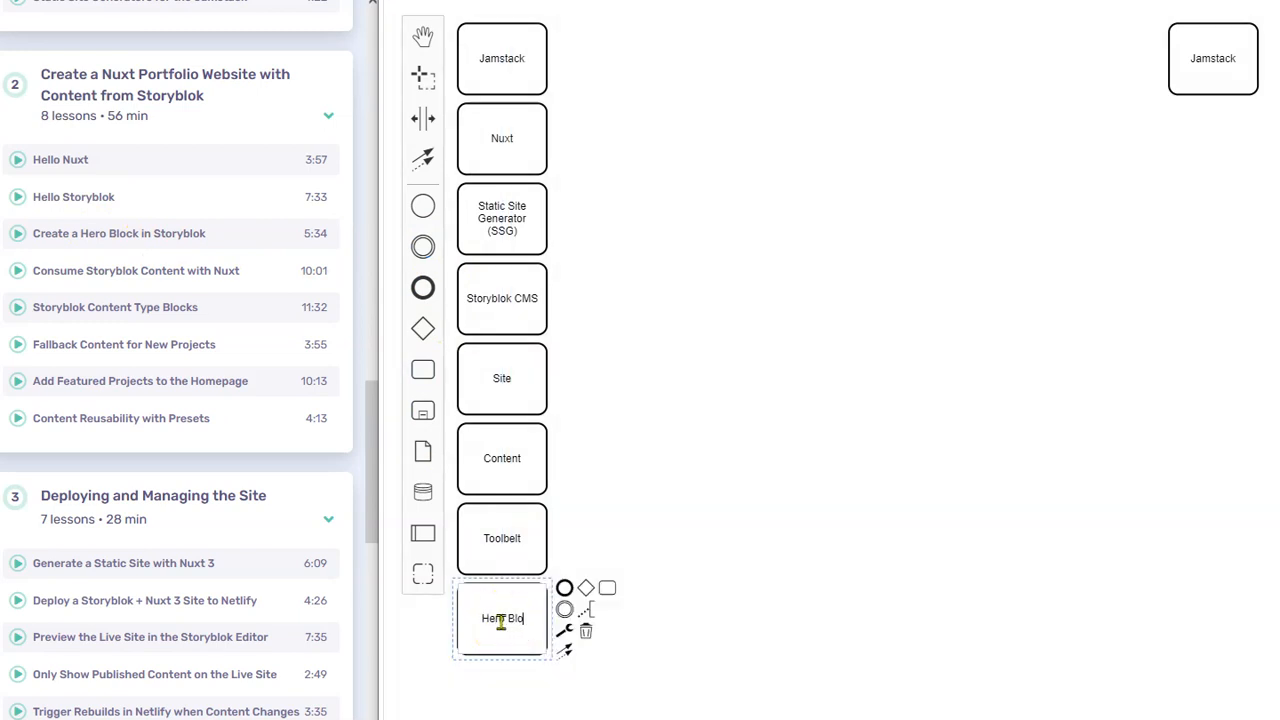
{"action": "left_click", "coordinate": [590, 385]}
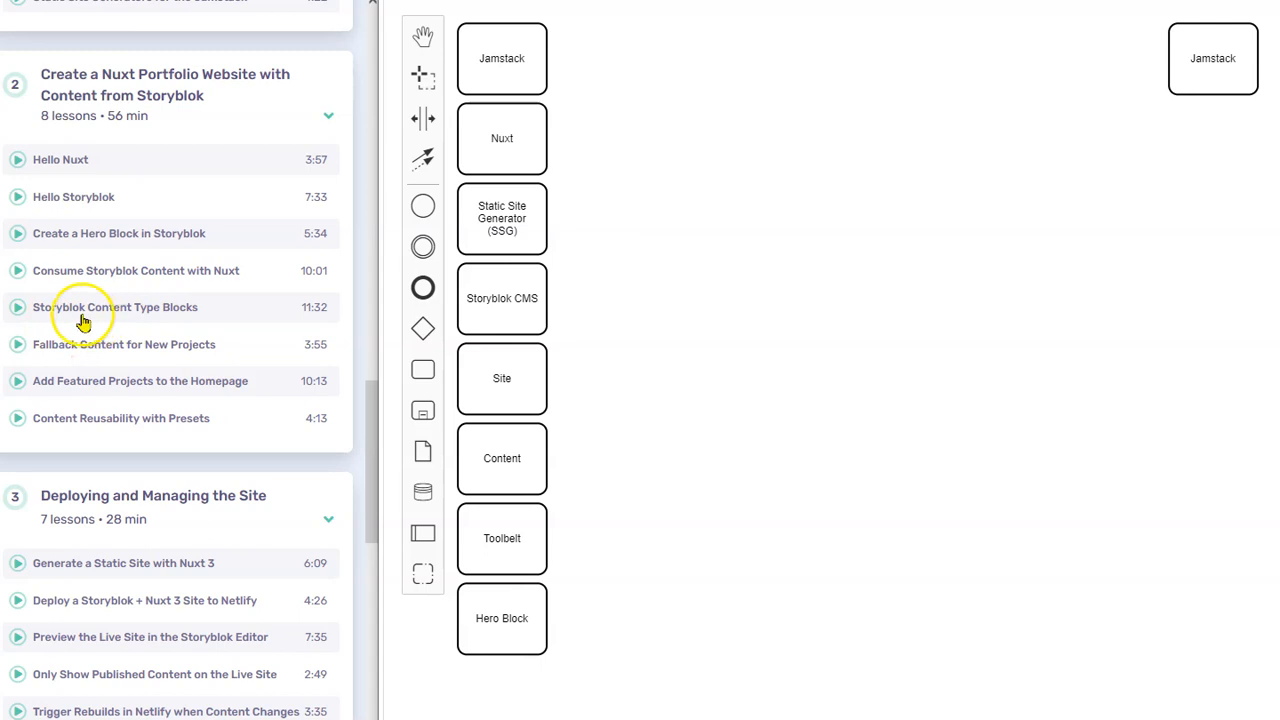
Step: Start a second column with a task named Storyblok Content Type beside the Storyblok CMS task
{"action": "left_click_drag", "start_coordinate": [423, 369], "coordinate": [601, 305]}
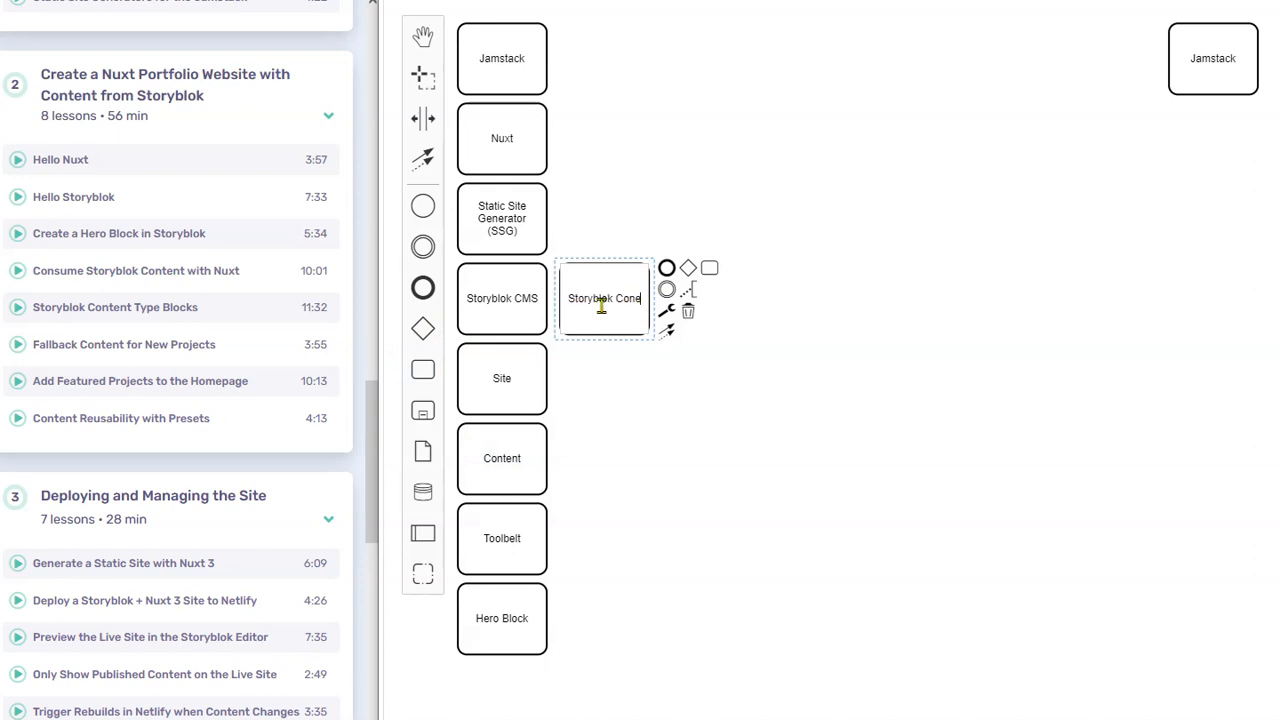
{"action": "type", "text": "Storyblok Contne"}
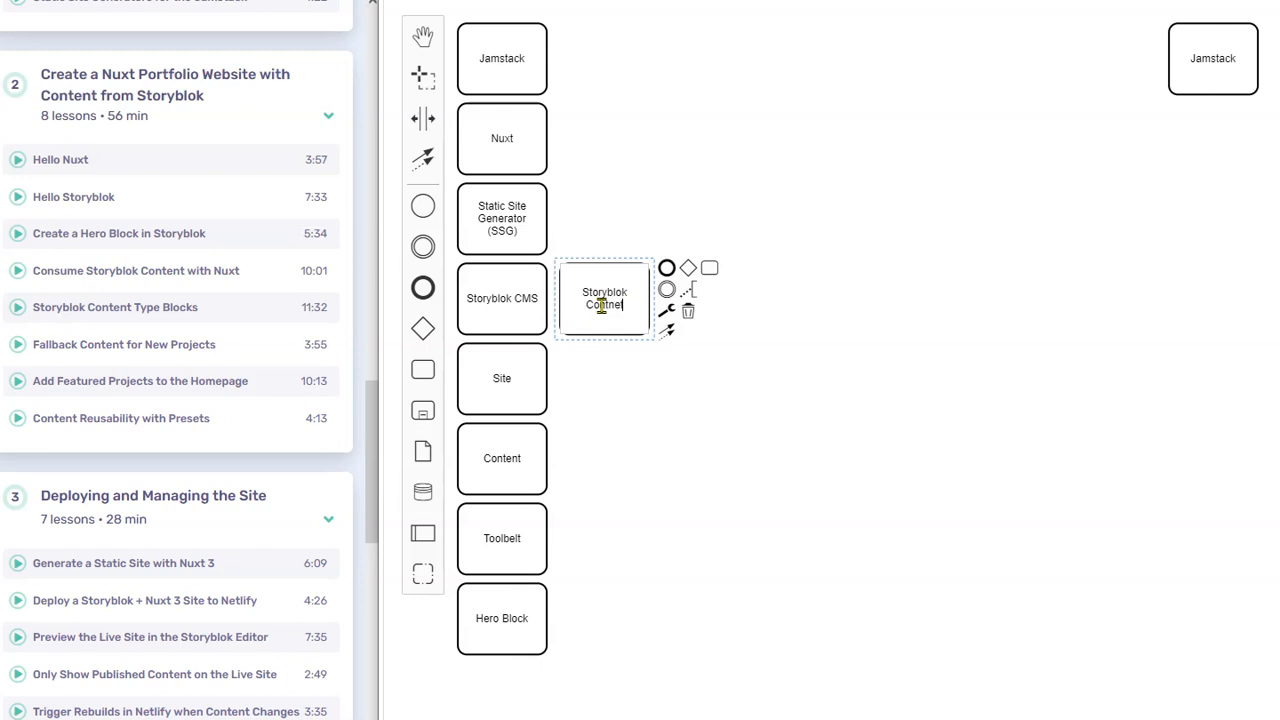
{"action": "key", "text": "BackSpace"}
{"action": "key", "text": "BackSpace"}
{"action": "type", "text": "ent Type"}
{"action": "left_click", "coordinate": [672, 445]}
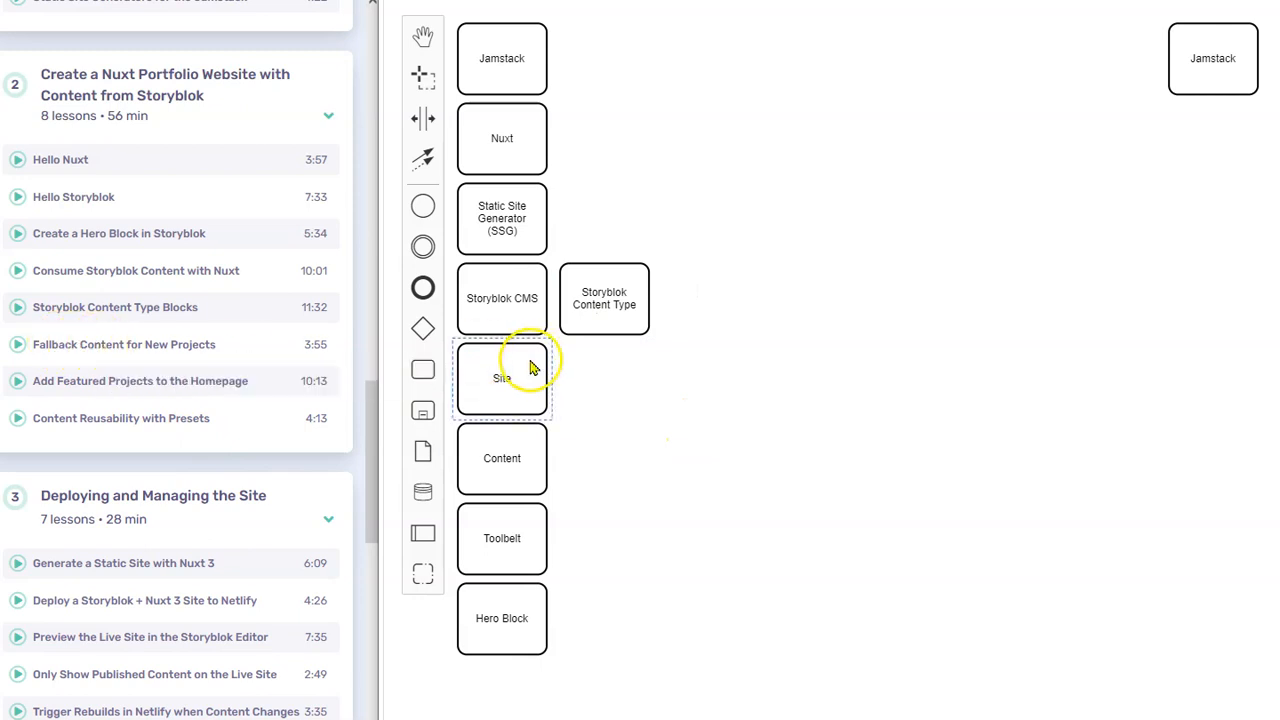
Step: Add tasks named Fallback Content and Project below the Storyblok Content Type task, beside Site and Content
{"action": "left_click", "coordinate": [421, 372]}
{"action": "left_click", "coordinate": [601, 377]}
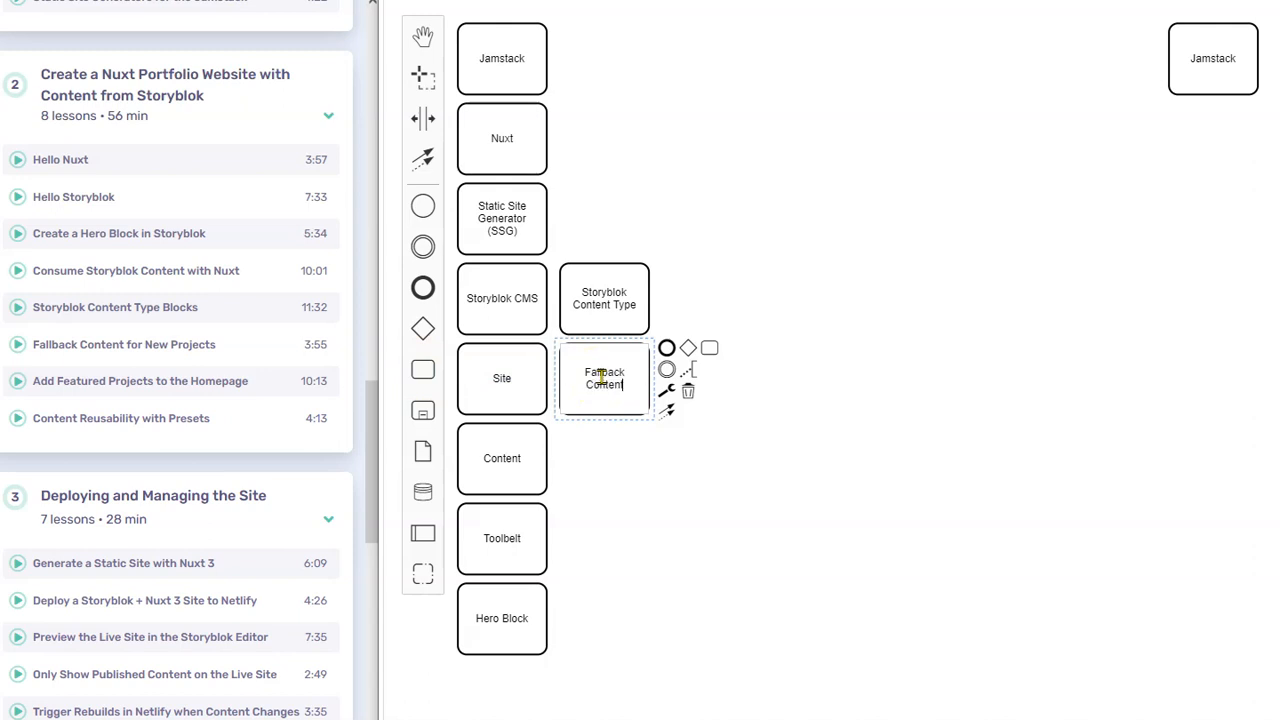
{"action": "left_click_drag", "start_coordinate": [423, 370], "coordinate": [602, 461]}
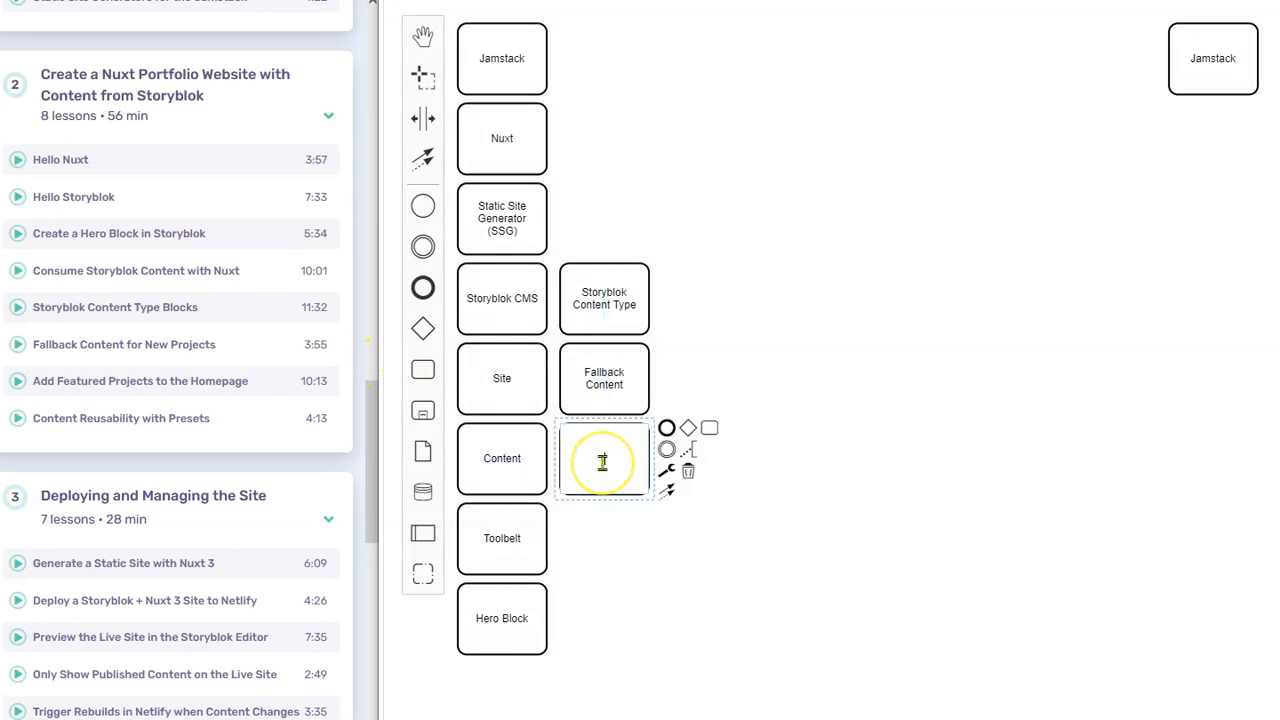
{"action": "left_click", "coordinate": [614, 525]}
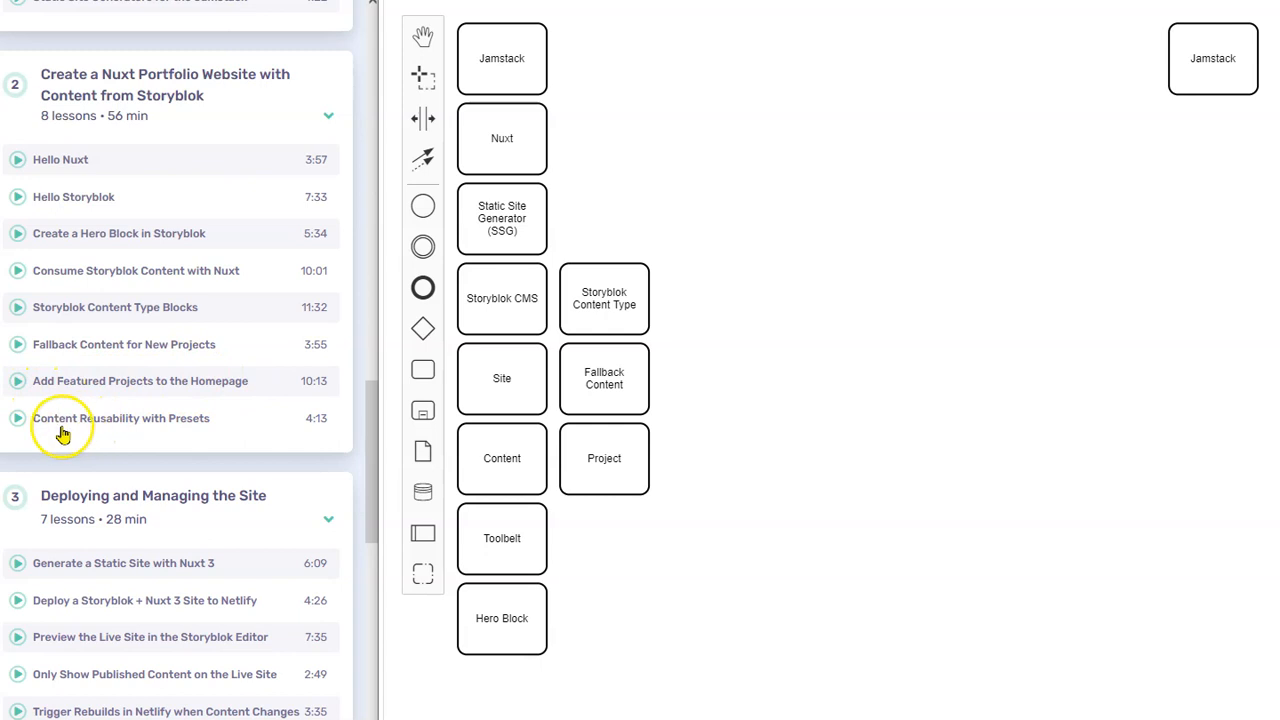
Step: Add a task named Presets below the Project task and align it with the second column
{"action": "left_click_drag", "start_coordinate": [423, 412], "coordinate": [604, 540]}
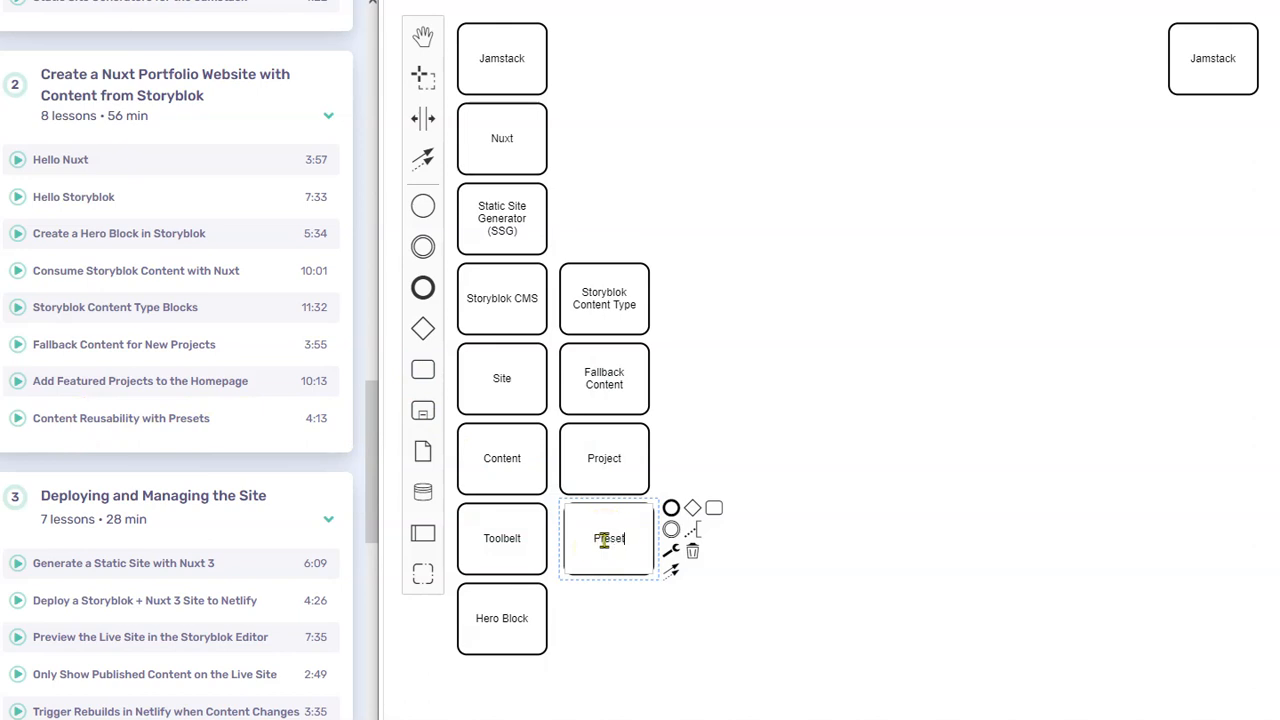
{"action": "left_click", "coordinate": [605, 592]}
{"action": "left_click_drag", "start_coordinate": [606, 551], "coordinate": [599, 547]}
{"action": "left_click", "coordinate": [598, 616]}
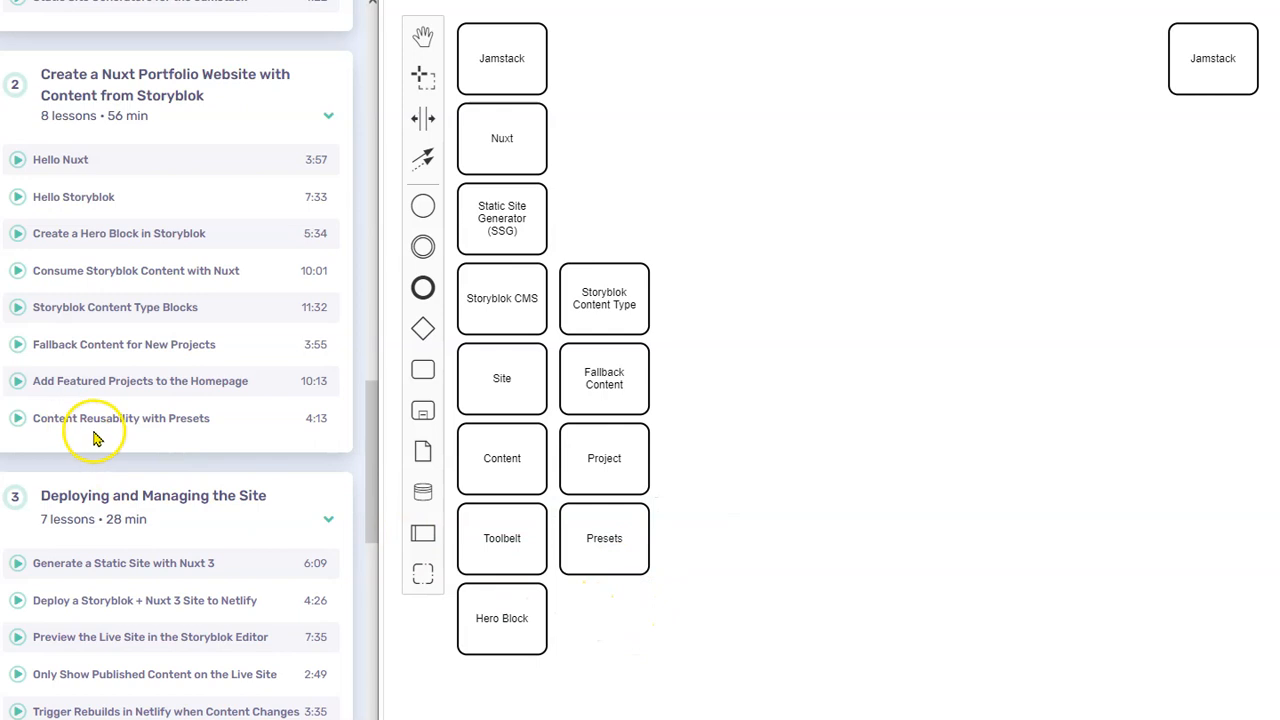
Step: Add a task named Site Deployment from the course's third chapter beside the Fallback Content task
{"action": "scroll", "coordinate": [205, 530], "scroll_direction": "down", "scroll_amount": 3}
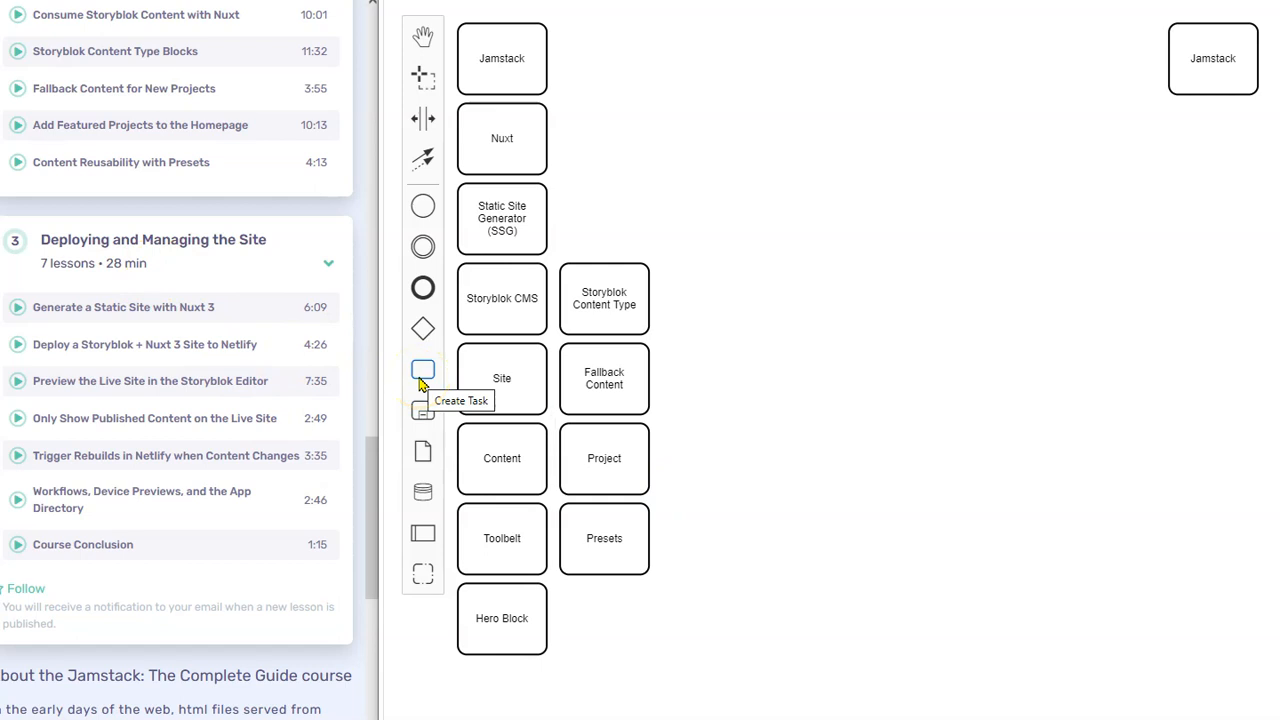
{"action": "left_click", "coordinate": [421, 377]}
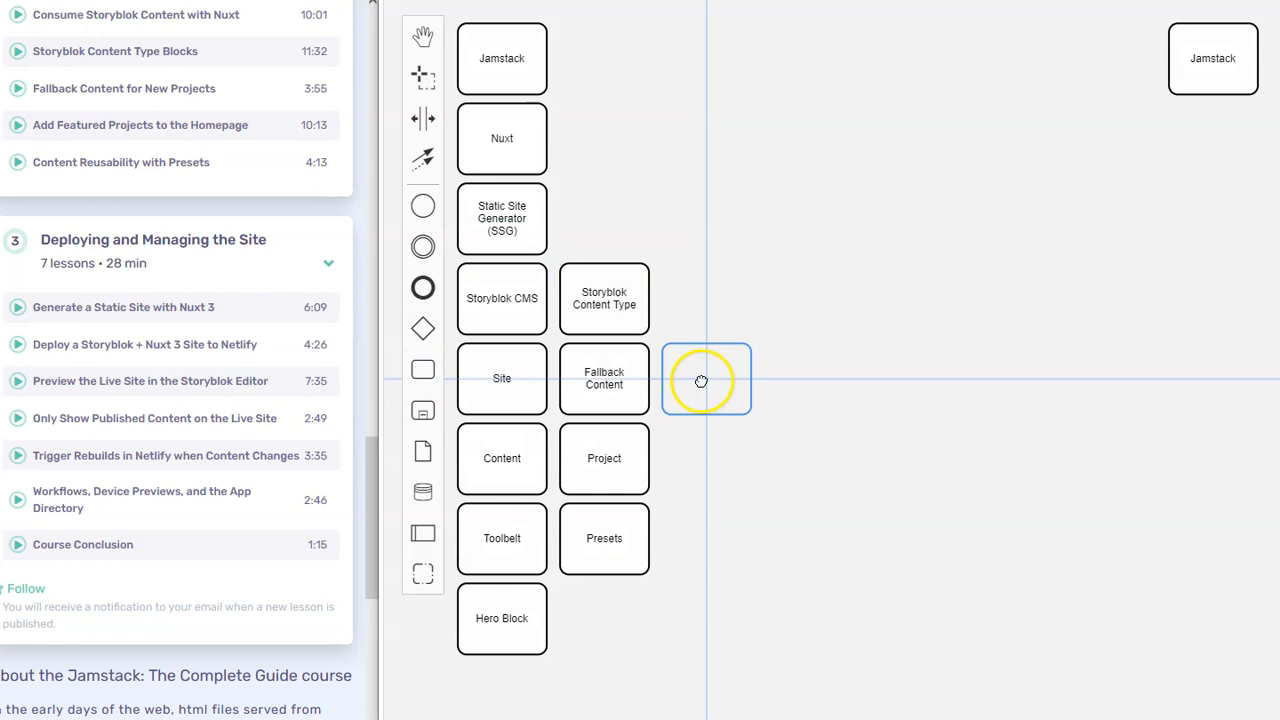
{"action": "left_click", "coordinate": [701, 381]}
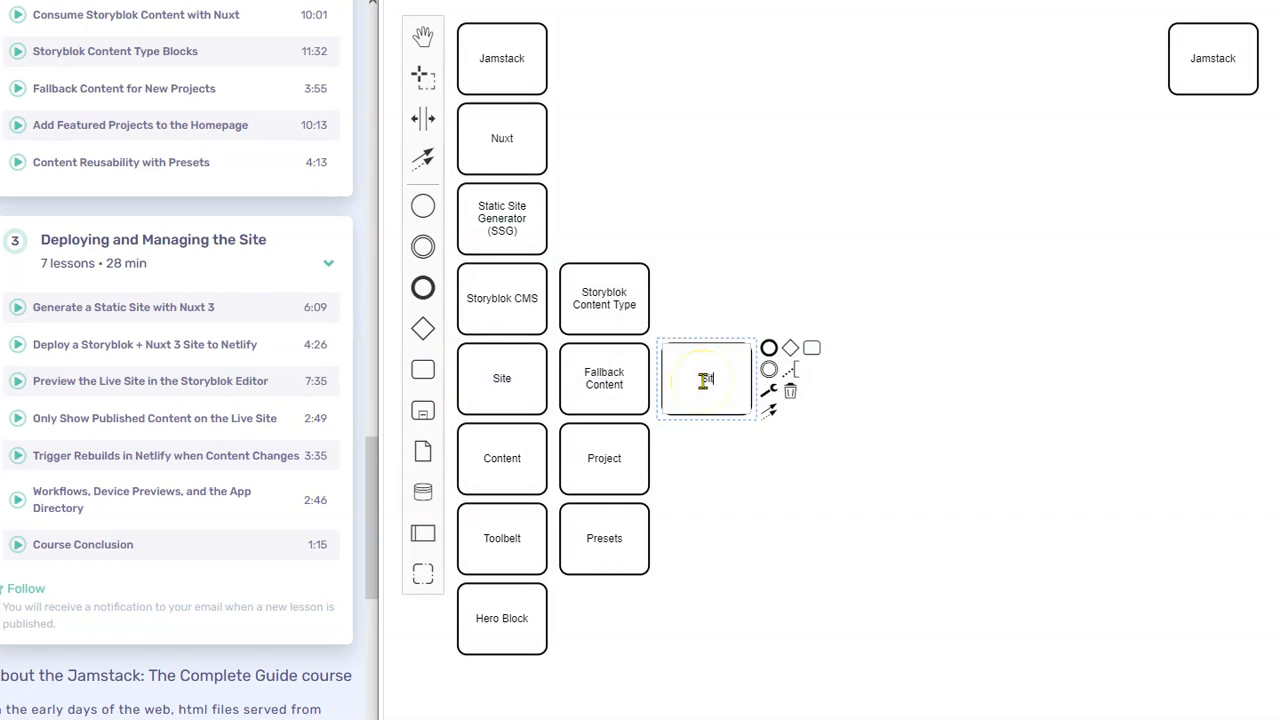
{"action": "type", "text": "Site Deployment"}
{"action": "left_click", "coordinate": [829, 523]}
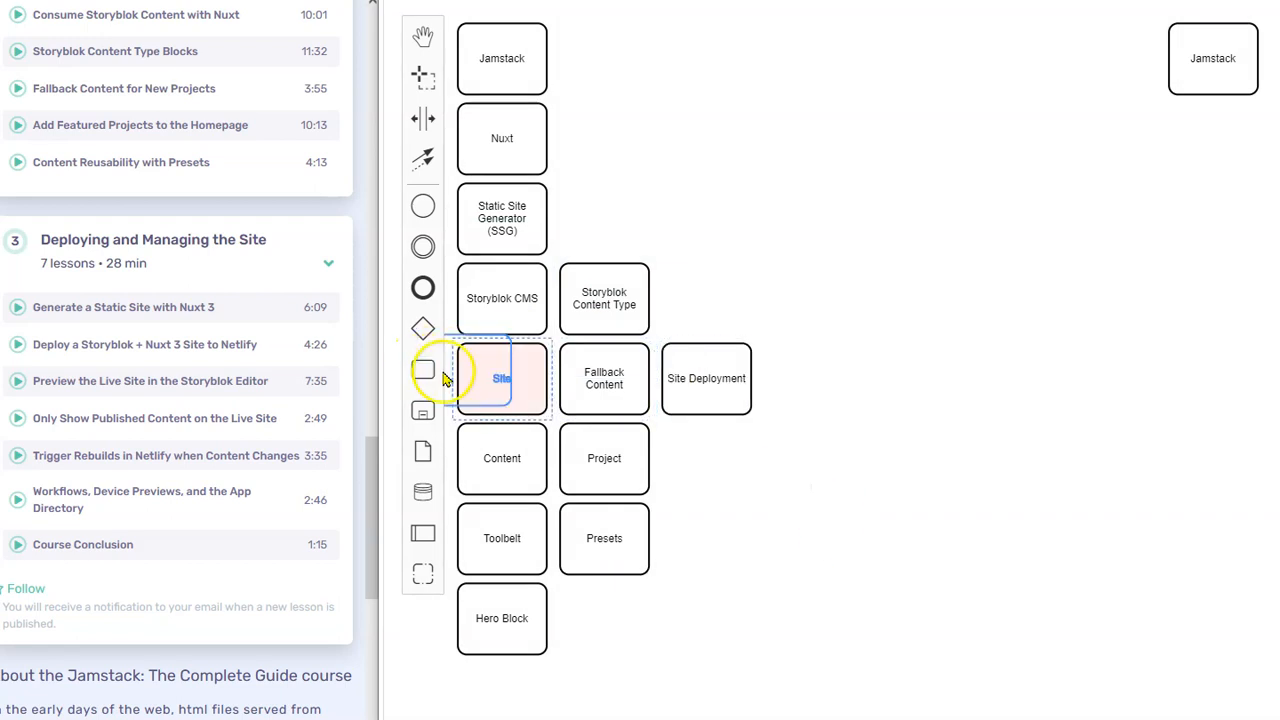
Step: Add a task named Site Management beside the Site Deployment task
{"action": "left_click", "coordinate": [423, 371]}
{"action": "left_click", "coordinate": [805, 380]}
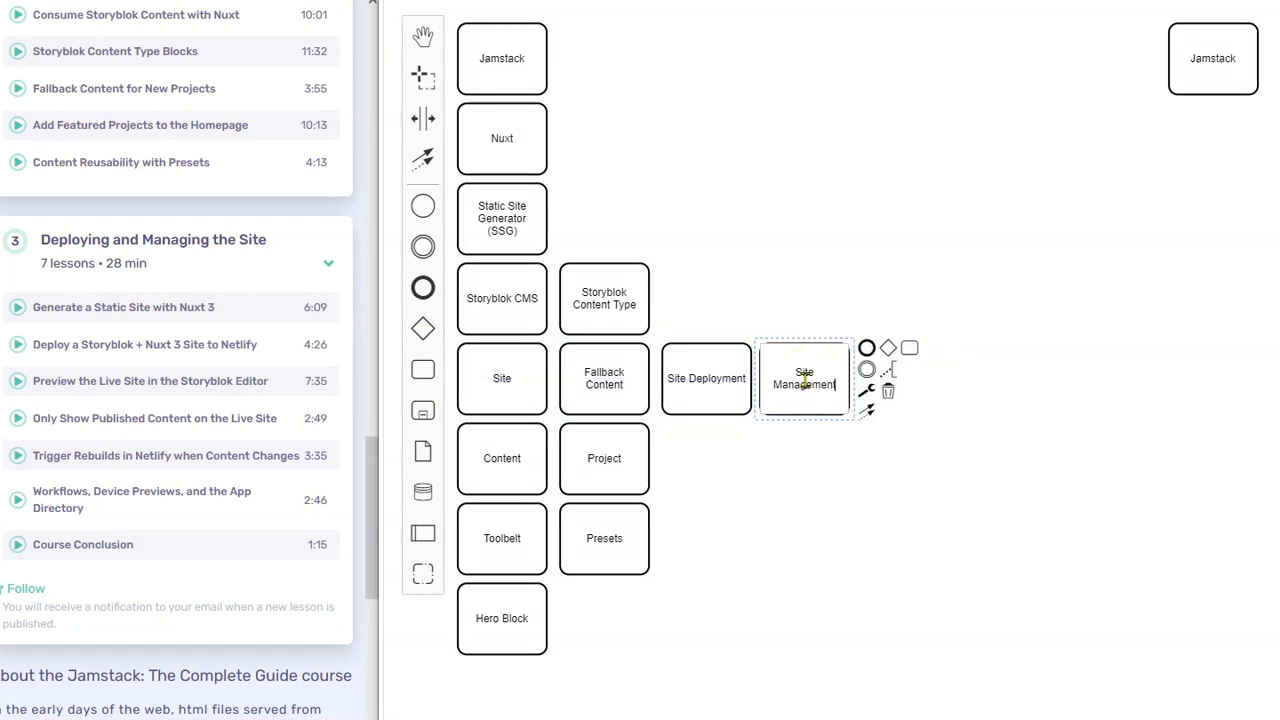
{"action": "left_click", "coordinate": [632, 403]}
Step: Move Fallback Content beside Storyblok Content Type, and shift Site Deployment and Site Management together into the freed space next to Site
{"action": "left_click_drag", "start_coordinate": [628, 386], "coordinate": [719, 317]}
{"action": "left_click", "coordinate": [829, 380]}
{"action": "left_click", "coordinate": [726, 377], "text": "shift"}
{"action": "left_click_drag", "start_coordinate": [726, 377], "coordinate": [590, 375]}
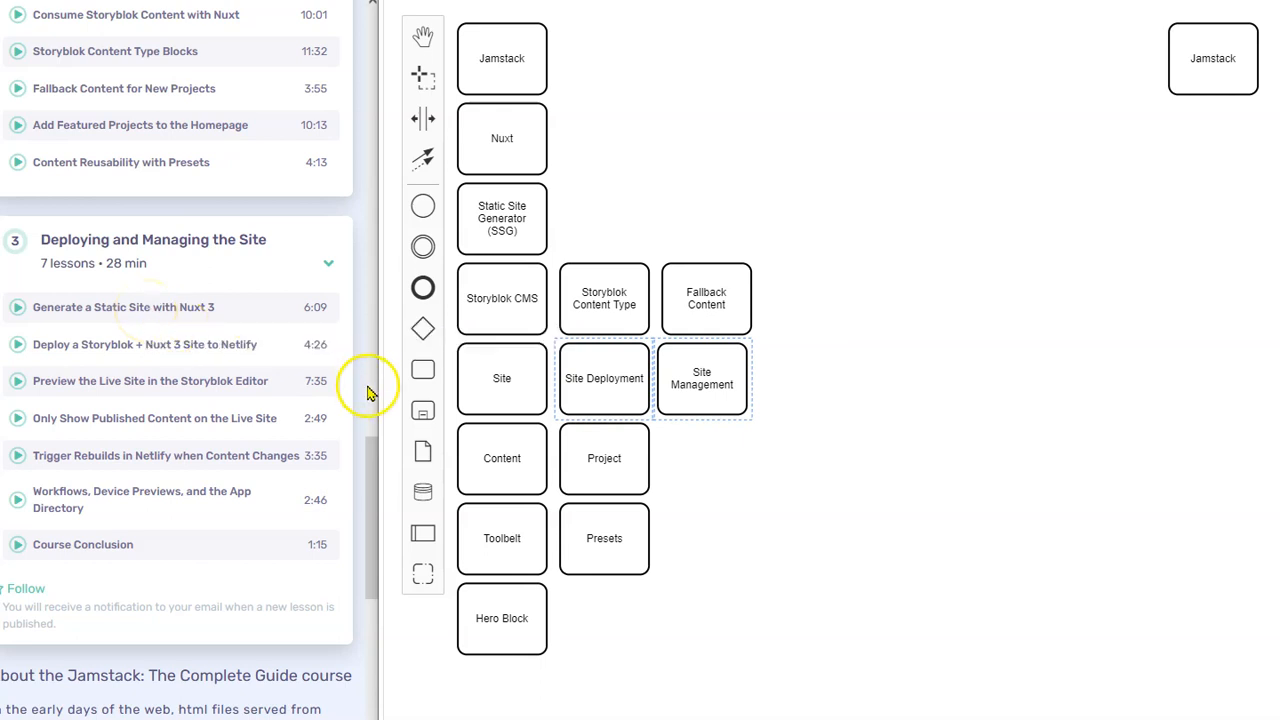
Step: Add a task named Static Site beside Site Management and one named Netlify beside Static Site Generator (SSG)
{"action": "left_click_drag", "start_coordinate": [423, 372], "coordinate": [801, 385]}
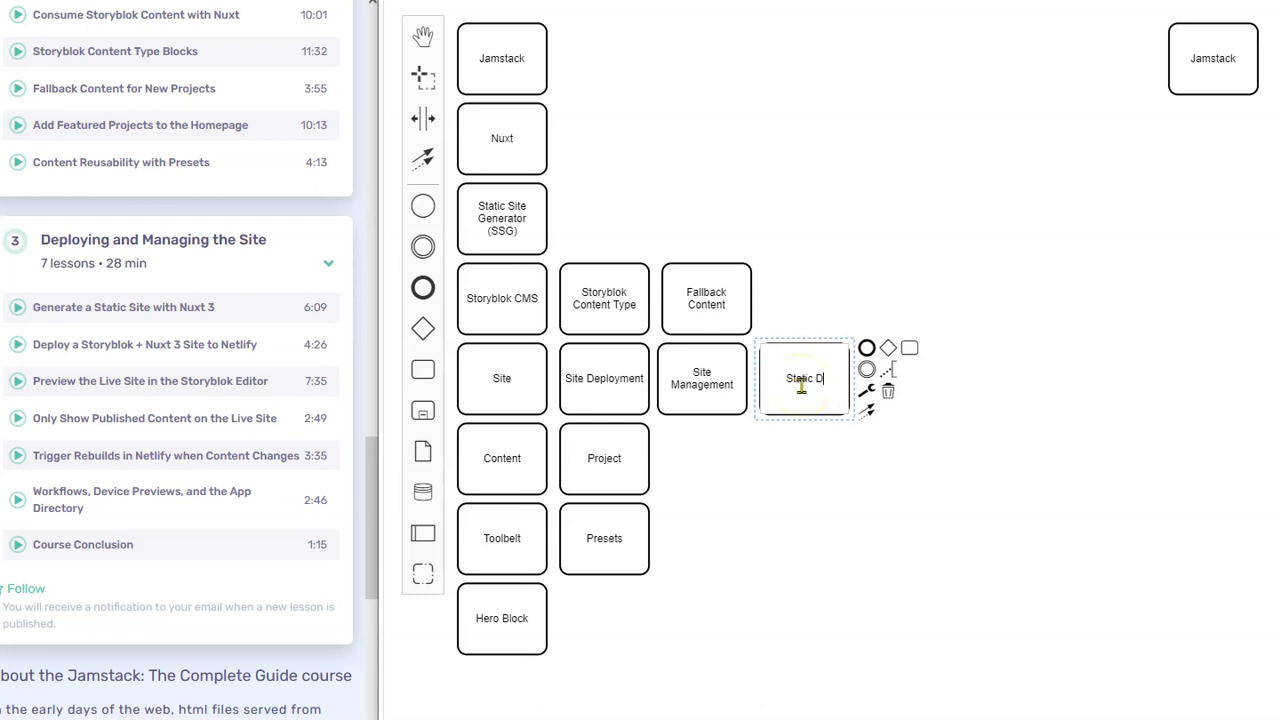
{"action": "left_click", "coordinate": [836, 496]}
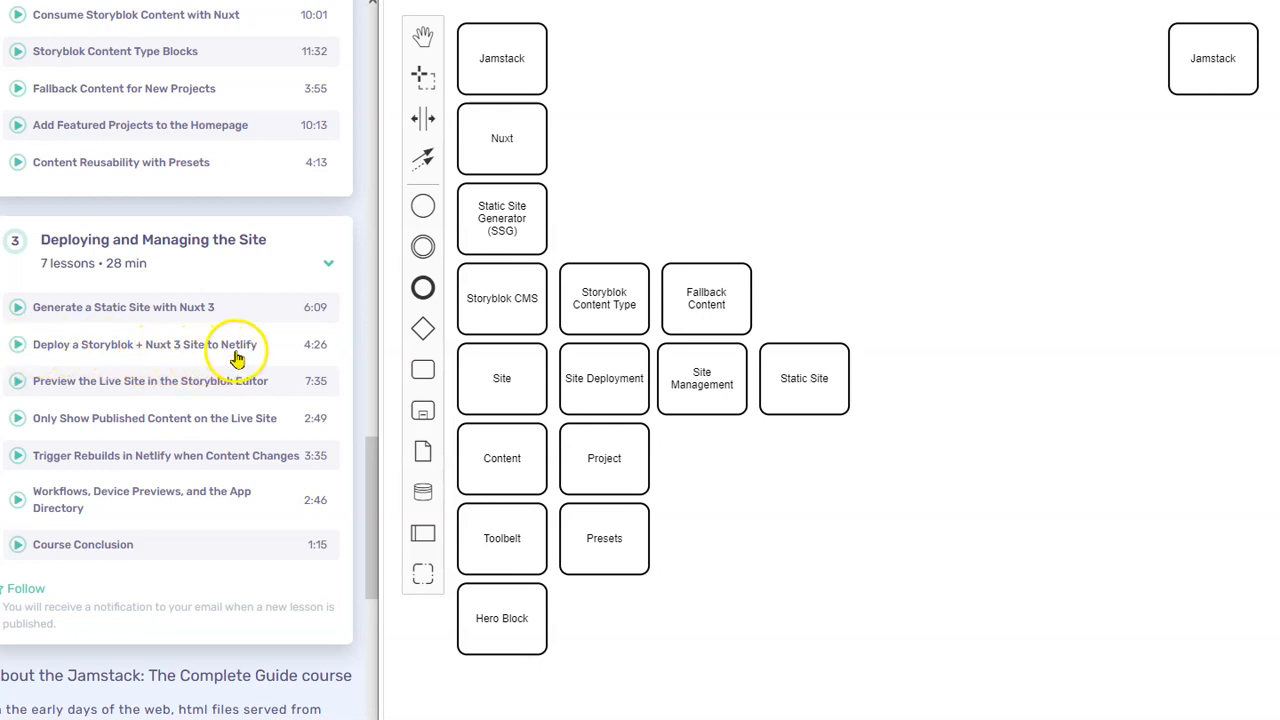
{"action": "left_click", "coordinate": [423, 370]}
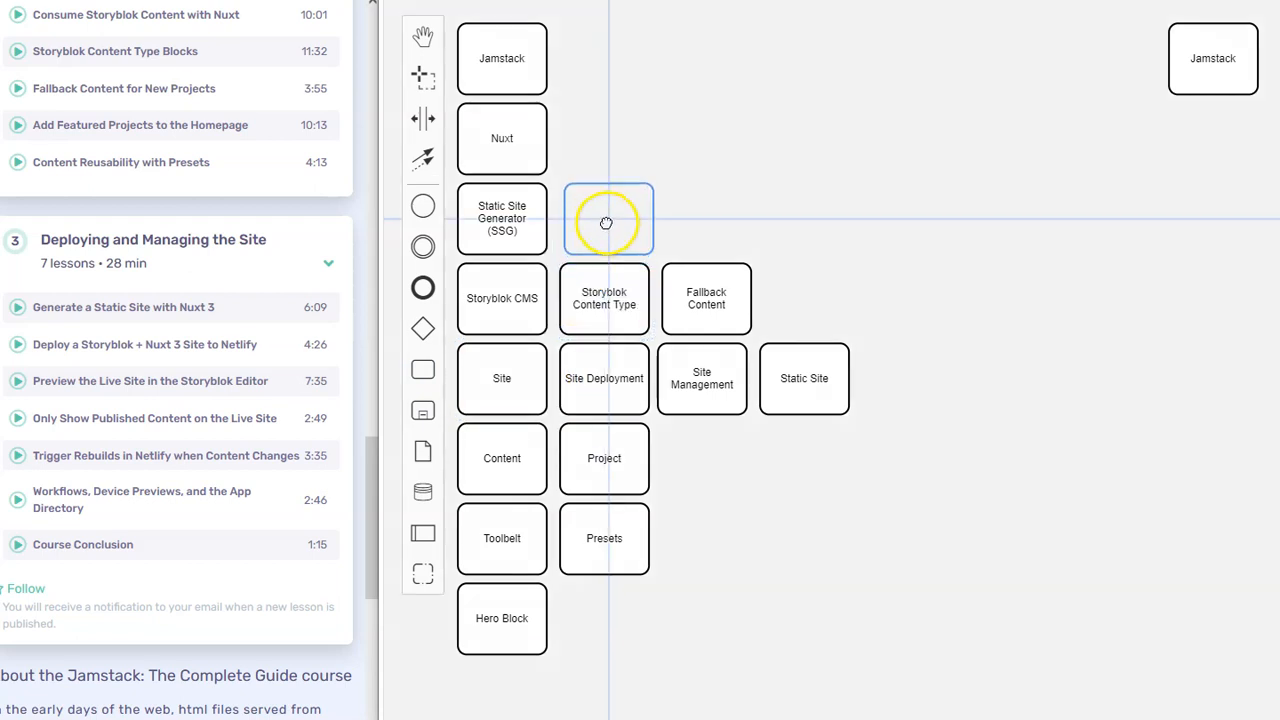
{"action": "left_click", "coordinate": [604, 221]}
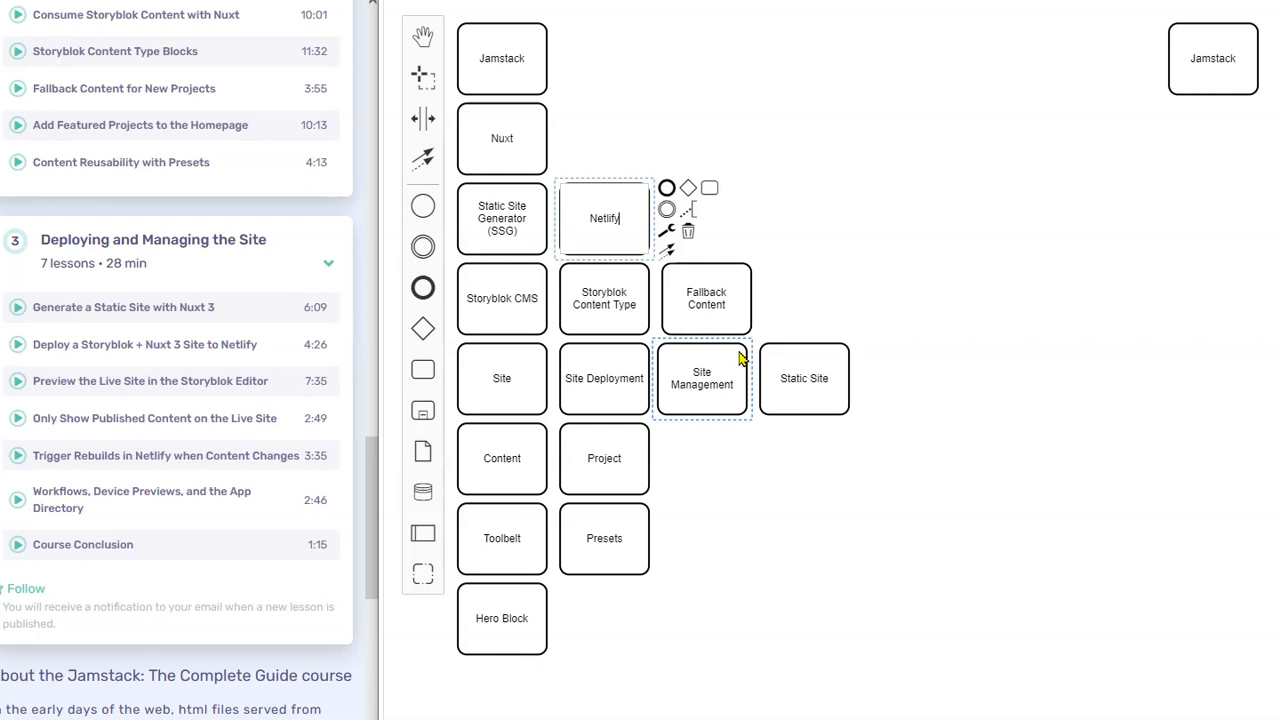
{"action": "left_click", "coordinate": [800, 600]}
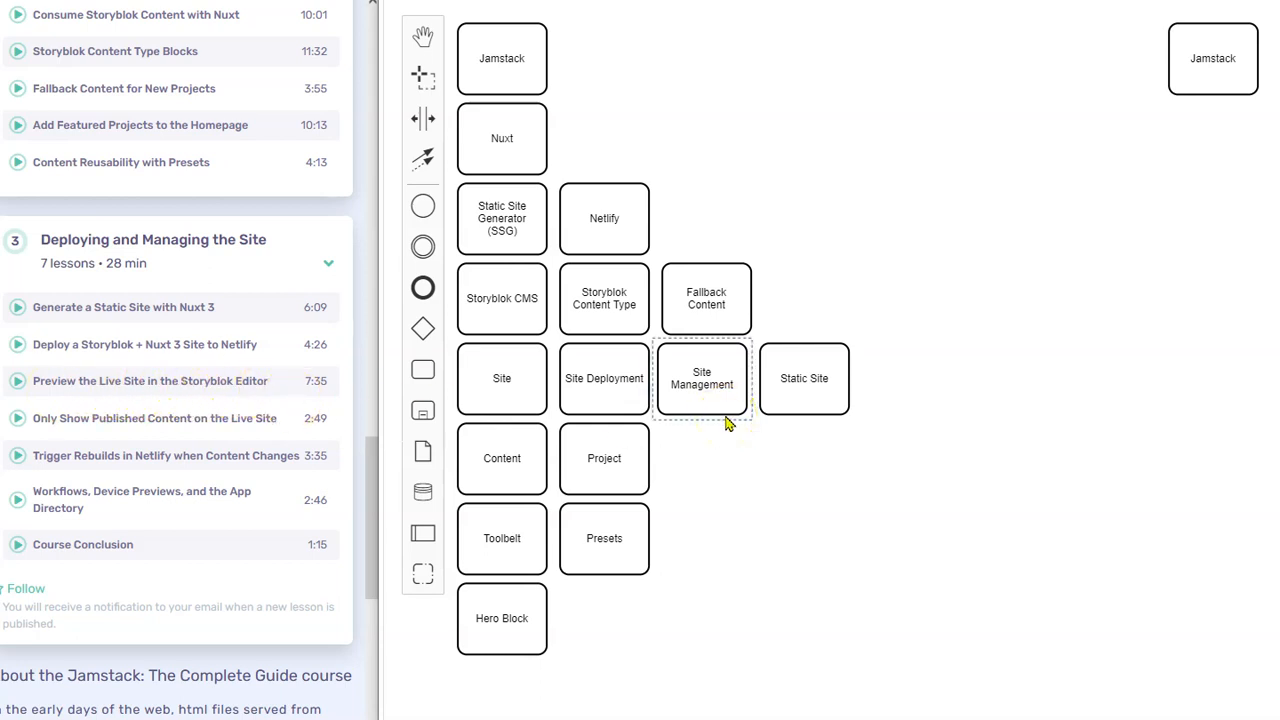
Step: Add a task named Storyblok Editor beside Fallback Content, and align Fallback Content with the Site Management task below it
{"action": "left_click", "coordinate": [522, 310]}
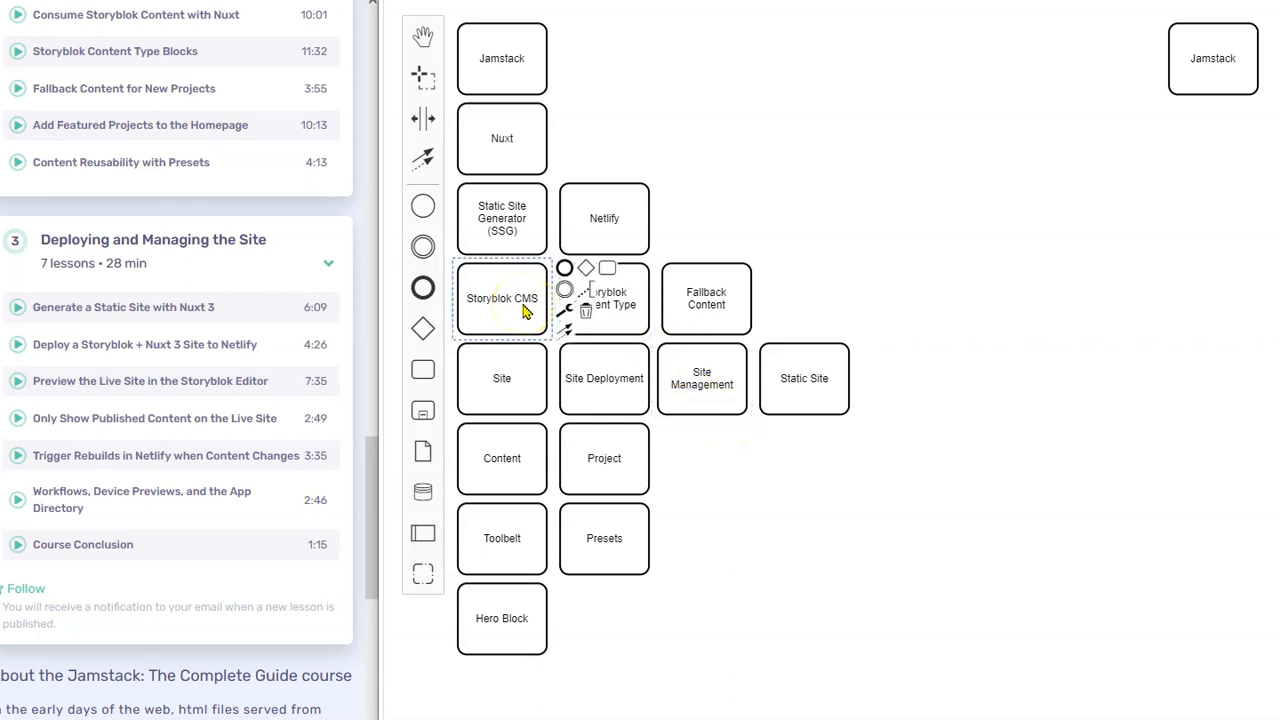
{"action": "left_click", "coordinate": [618, 312]}
{"action": "left_click_drag", "start_coordinate": [425, 375], "coordinate": [806, 298]}
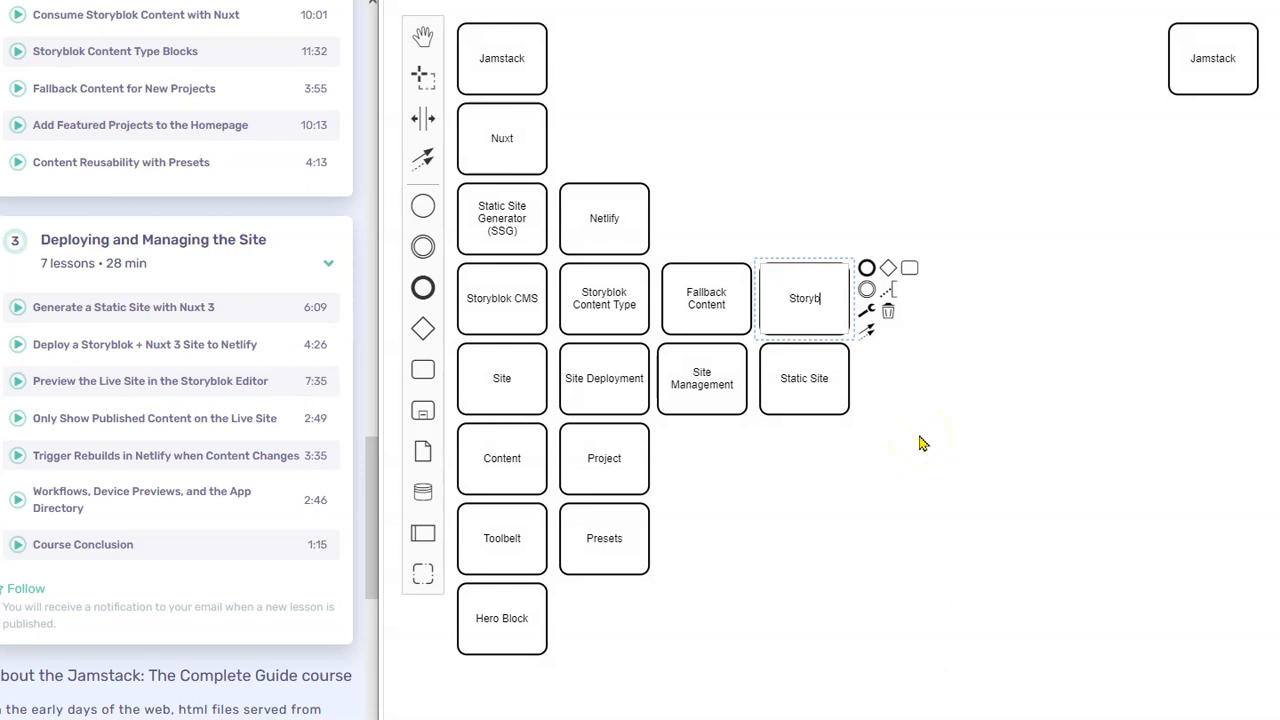
{"action": "type", "text": "Storyblok Editor"}
{"action": "left_click", "coordinate": [691, 537]}
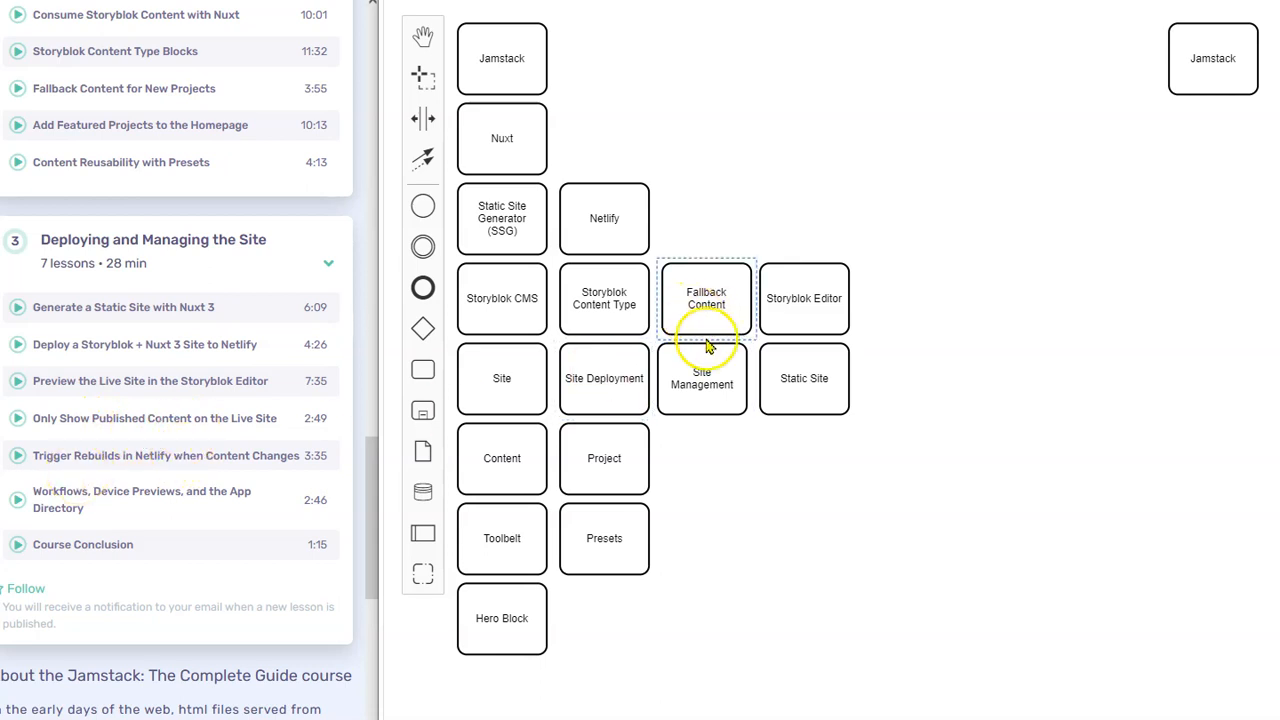
{"action": "left_click_drag", "start_coordinate": [706, 294], "coordinate": [707, 294]}
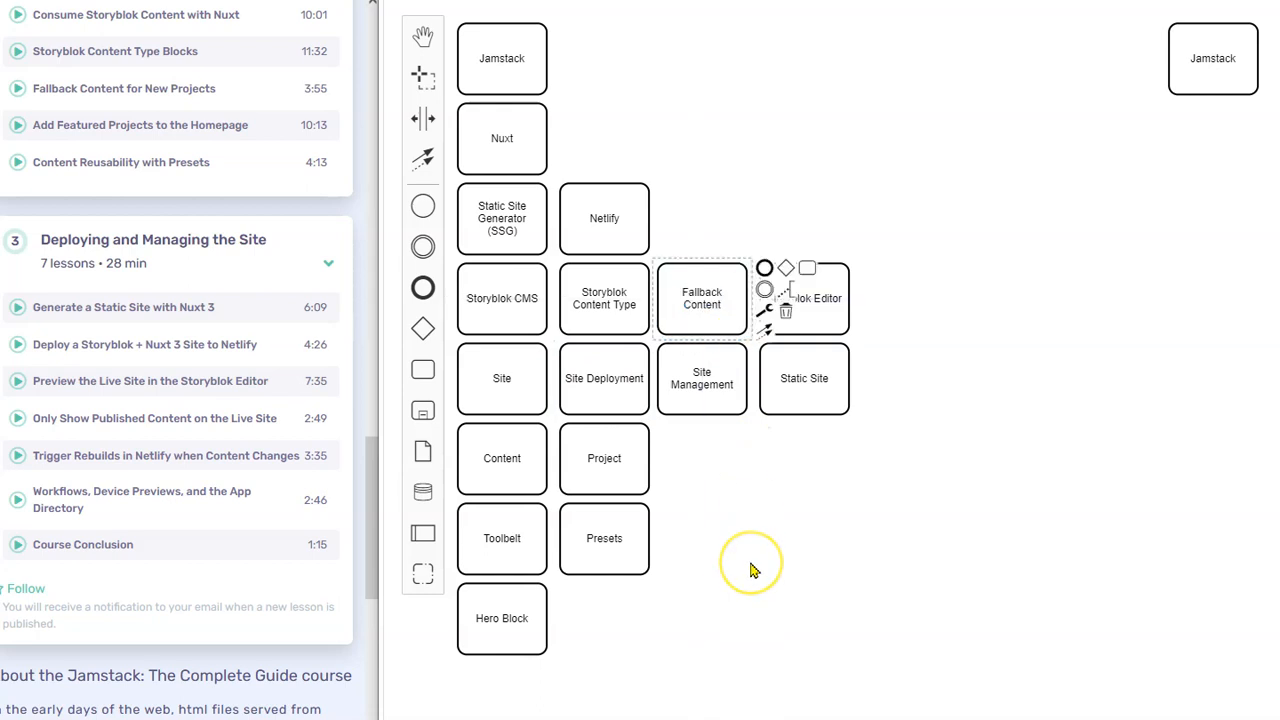
{"action": "left_click", "coordinate": [777, 517]}
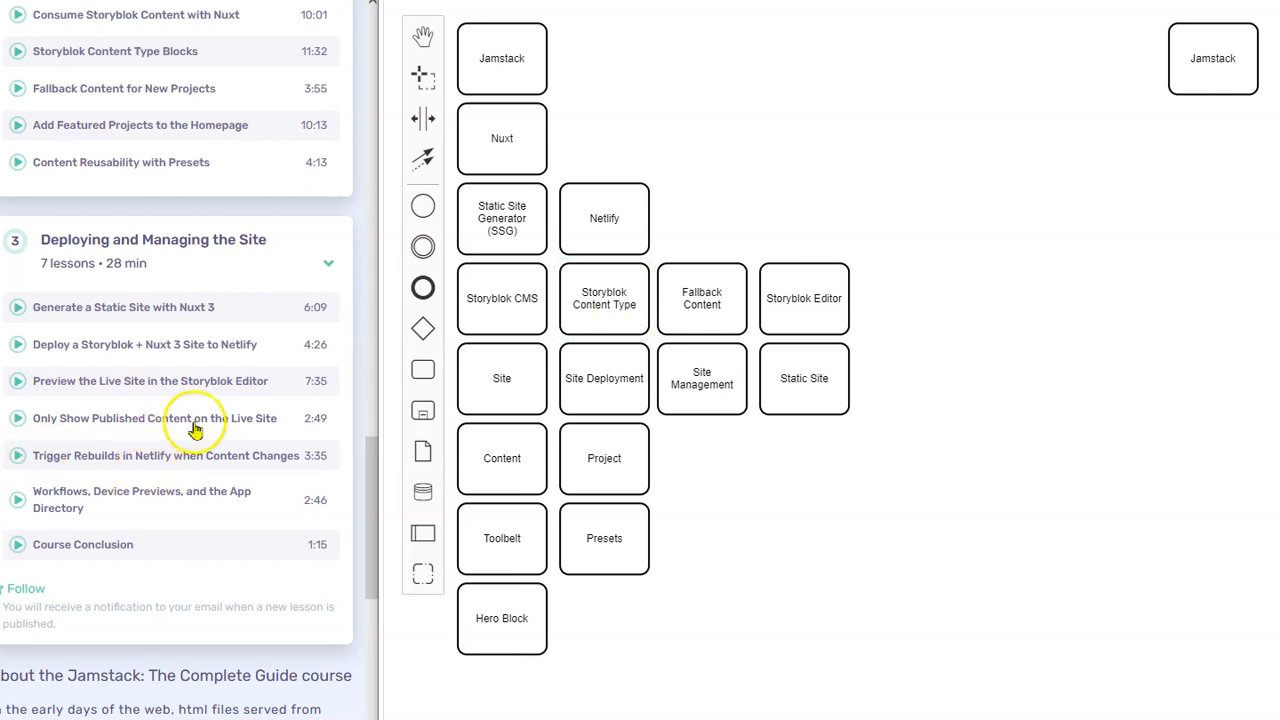
Step: Add a task named Published Content at the end of the Storyblok CMS row, beside Storyblok Editor
{"action": "left_click", "coordinate": [423, 370]}
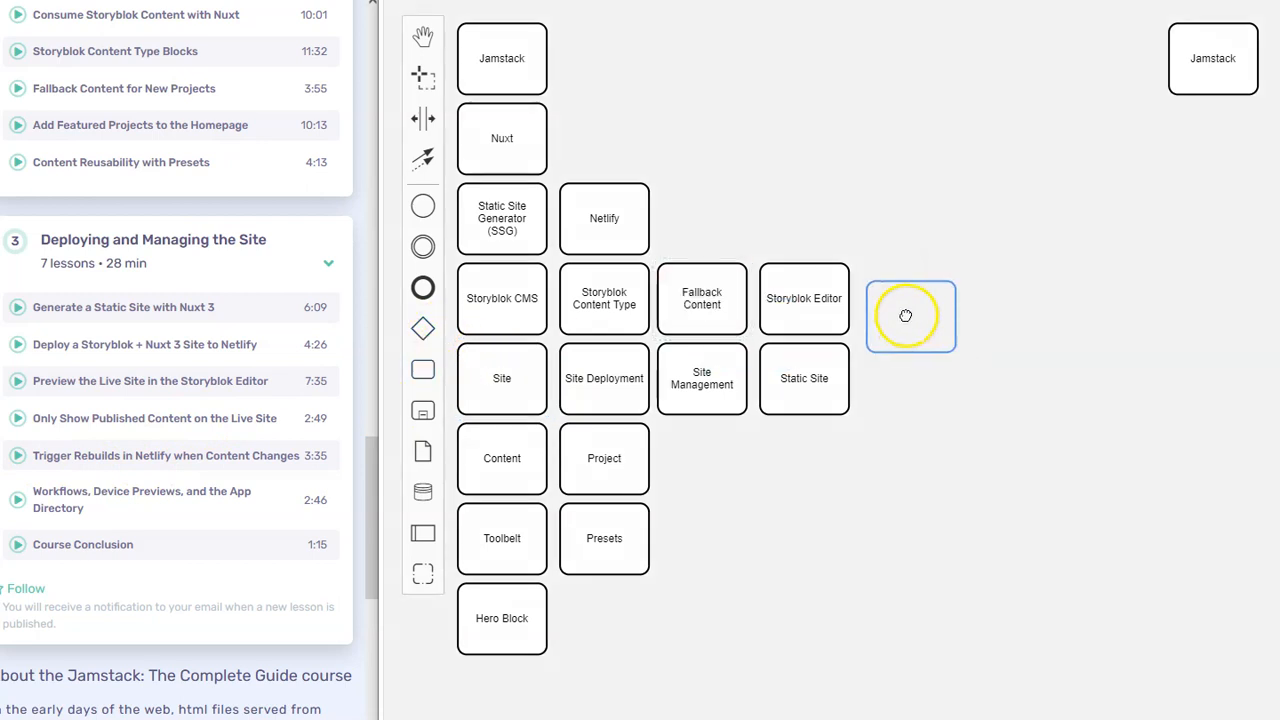
{"action": "left_click", "coordinate": [901, 301]}
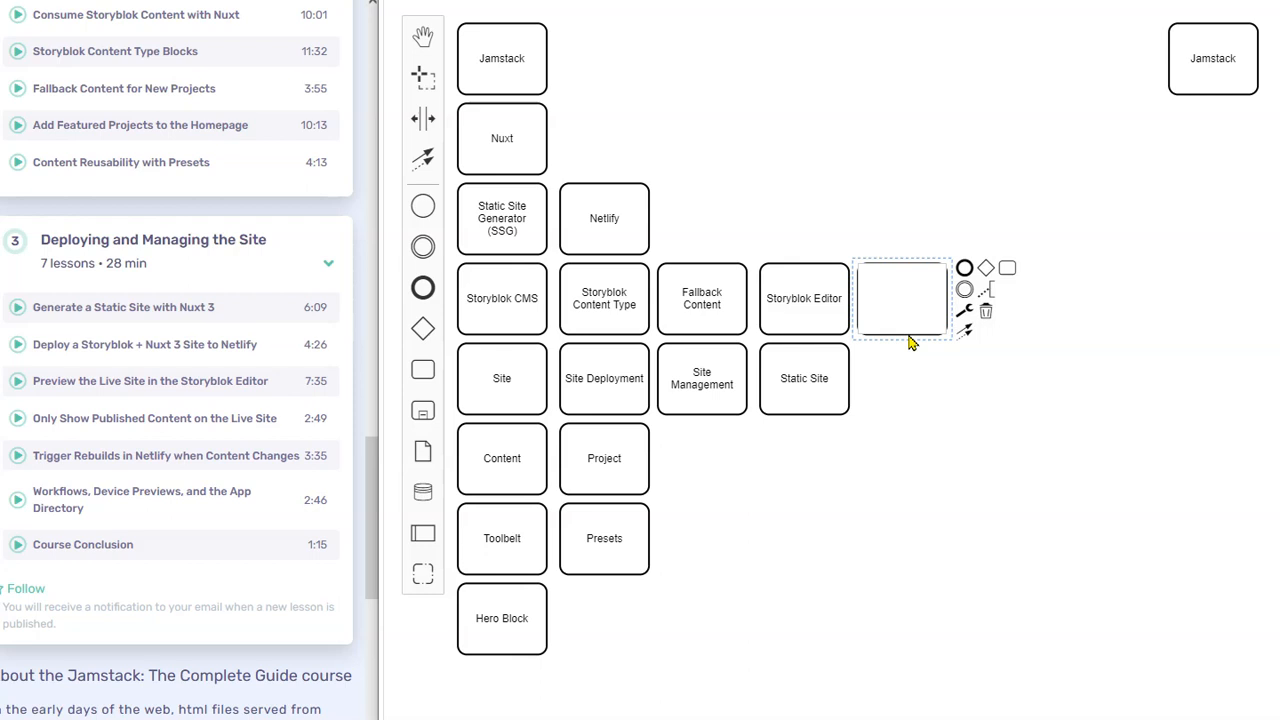
{"action": "type", "text": "Published Content"}
{"action": "left_click", "coordinate": [866, 414]}
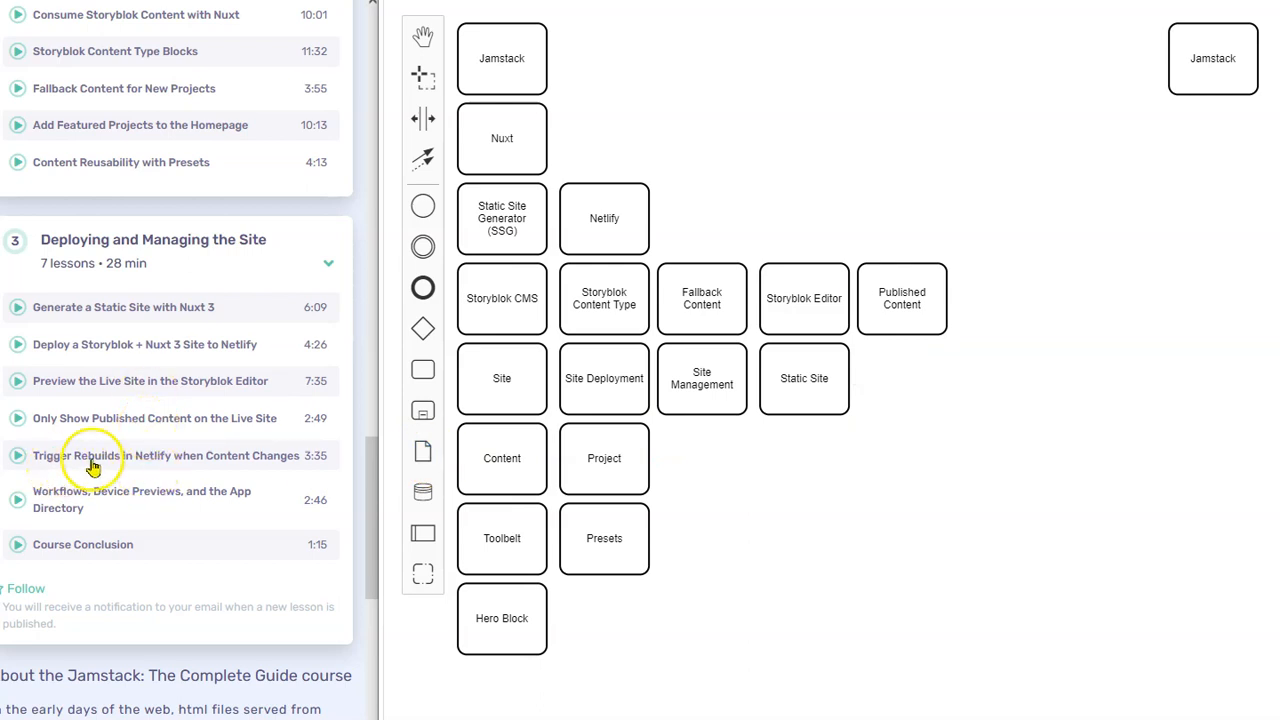
Step: Add a task named Rebuilds beside the Nuxt task and align it with the Netlify task below
{"action": "left_click_drag", "start_coordinate": [423, 370], "coordinate": [610, 137]}
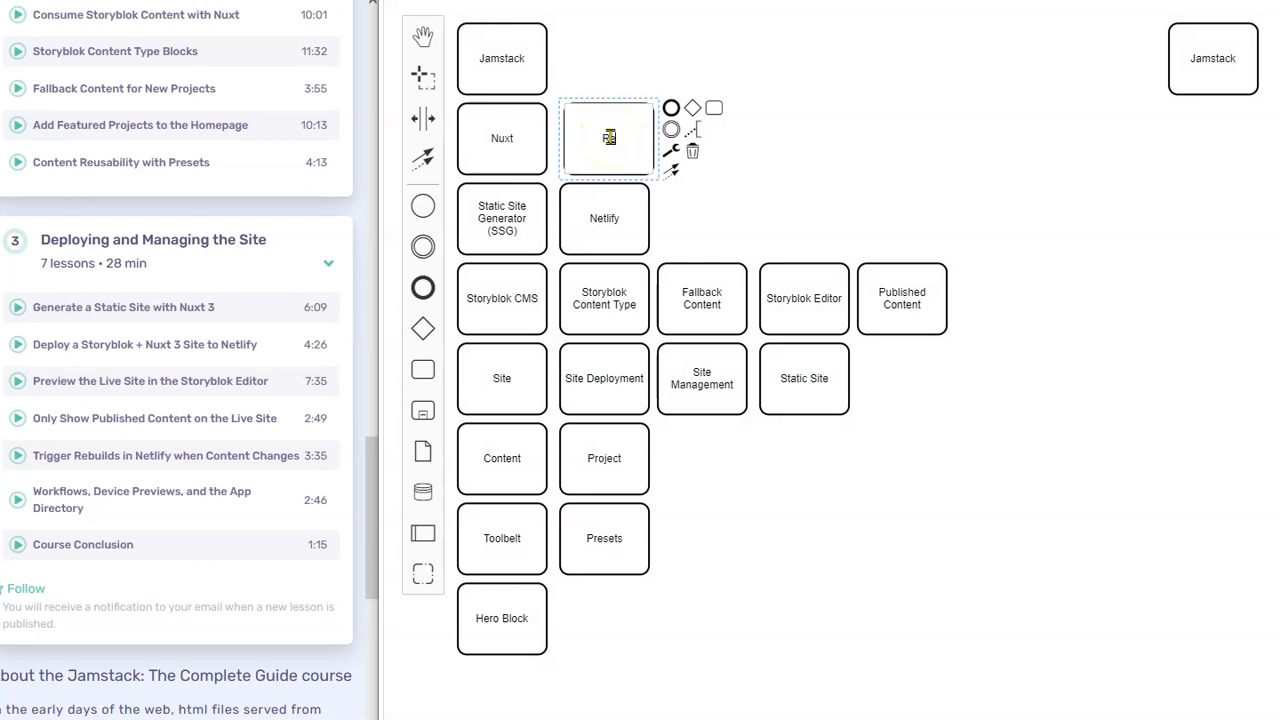
{"action": "left_click", "coordinate": [758, 200]}
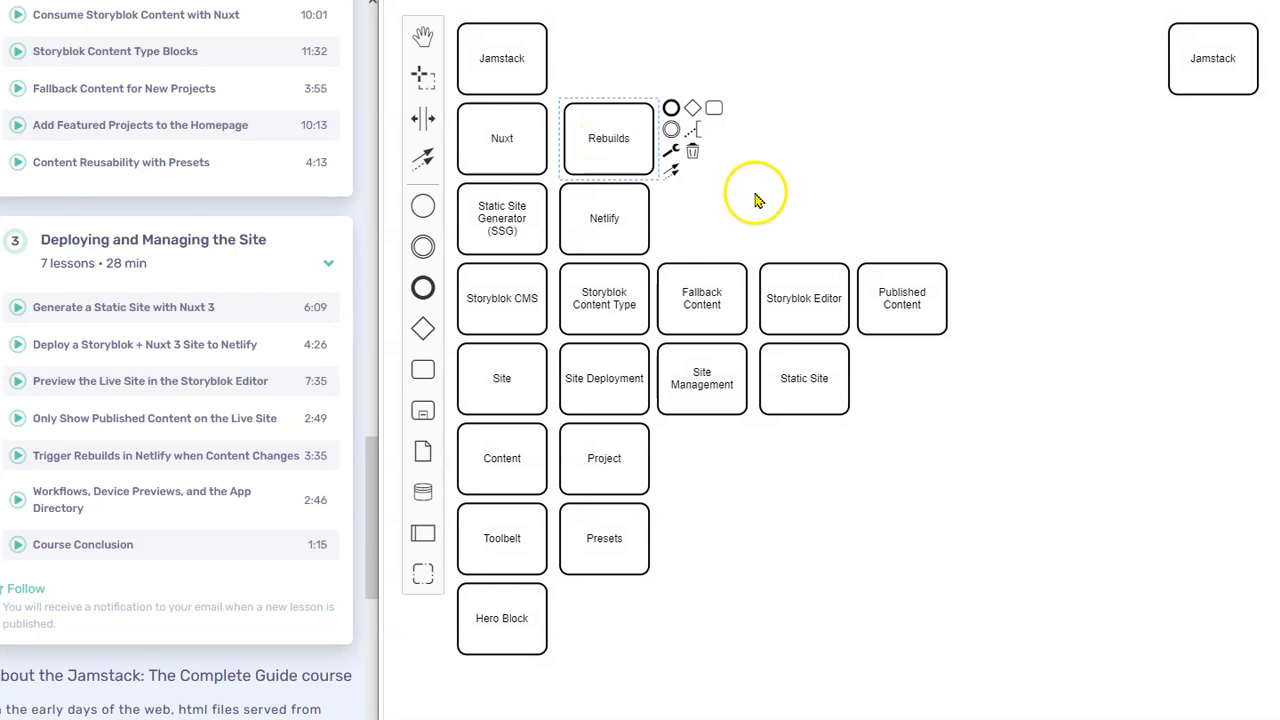
{"action": "left_click_drag", "start_coordinate": [634, 160], "coordinate": [623, 154]}
{"action": "left_click", "coordinate": [800, 200]}
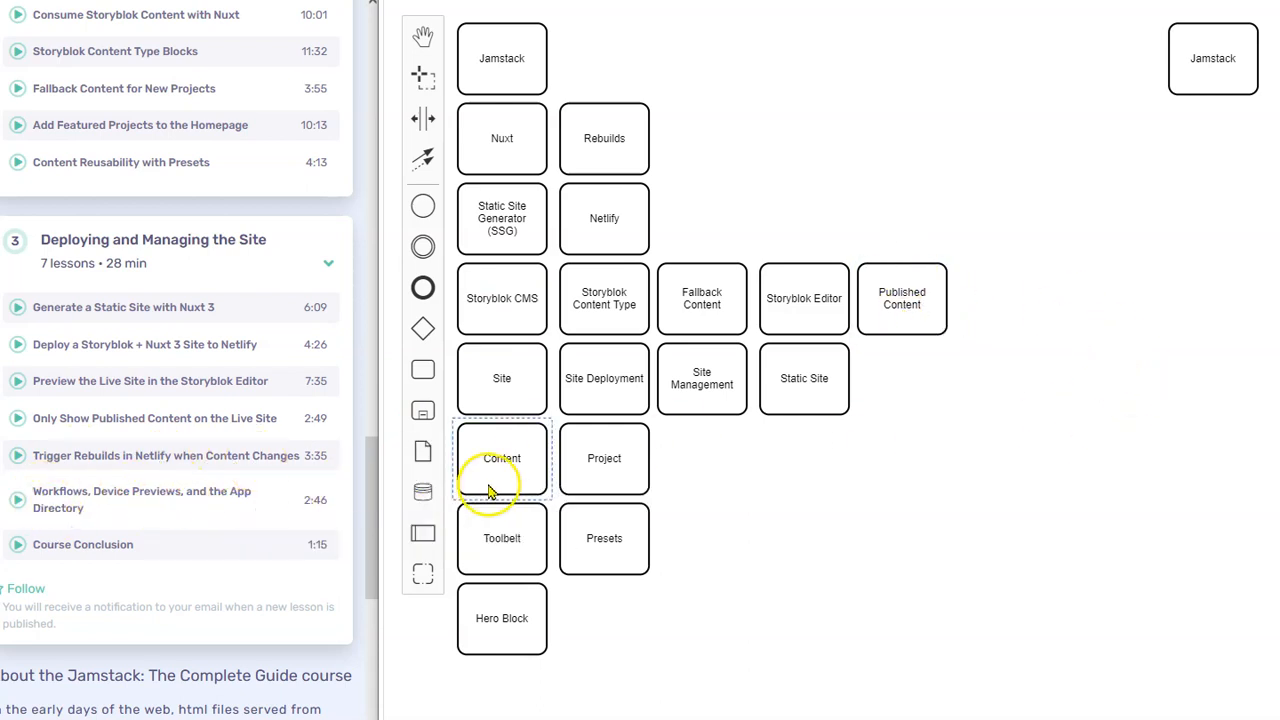
Step: Add a task named Workflows beside the first-column Jamstack task and one named Device Previews beside Hero Block
{"action": "left_click", "coordinate": [423, 369]}
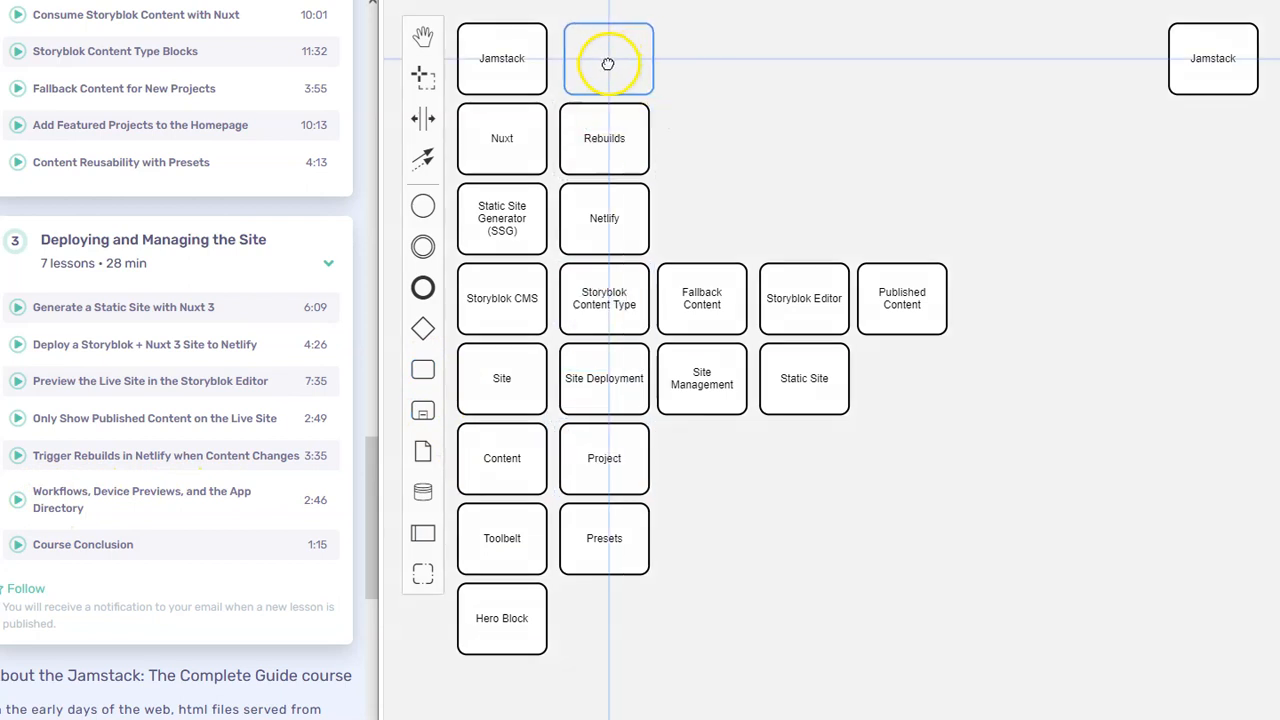
{"action": "left_click", "coordinate": [605, 63]}
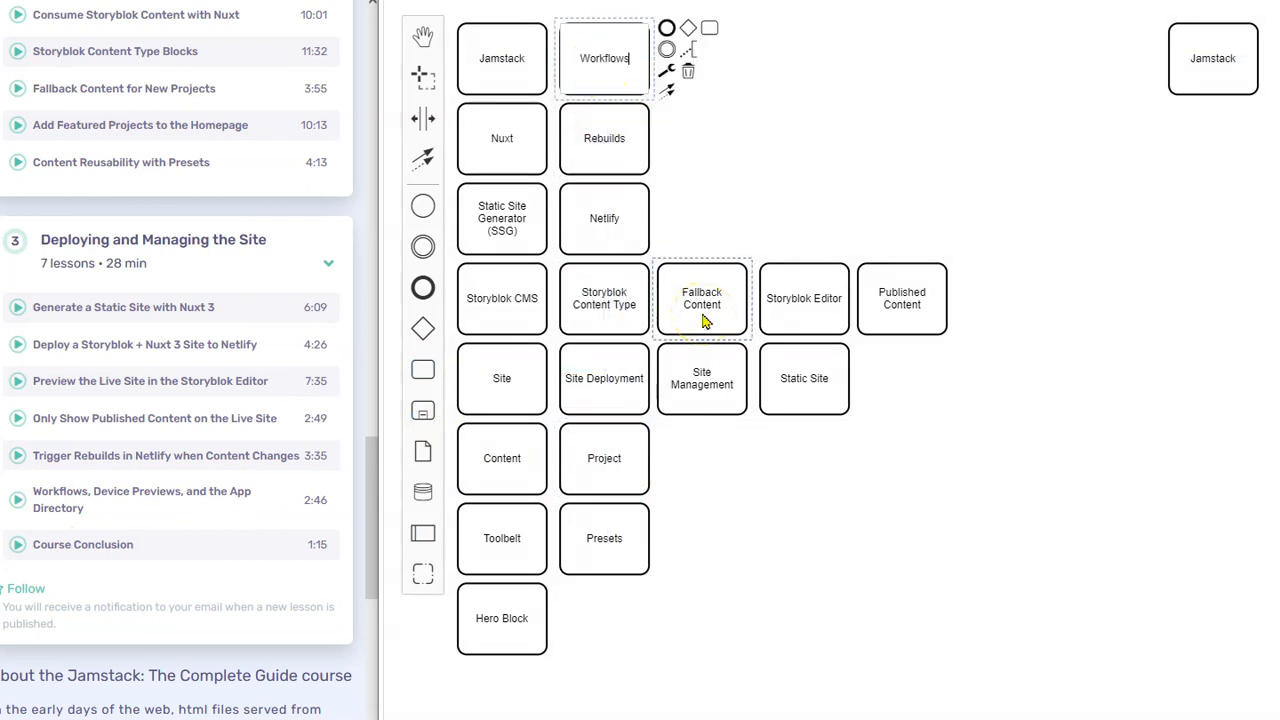
{"action": "left_click", "coordinate": [427, 384]}
{"action": "left_click", "coordinate": [601, 622]}
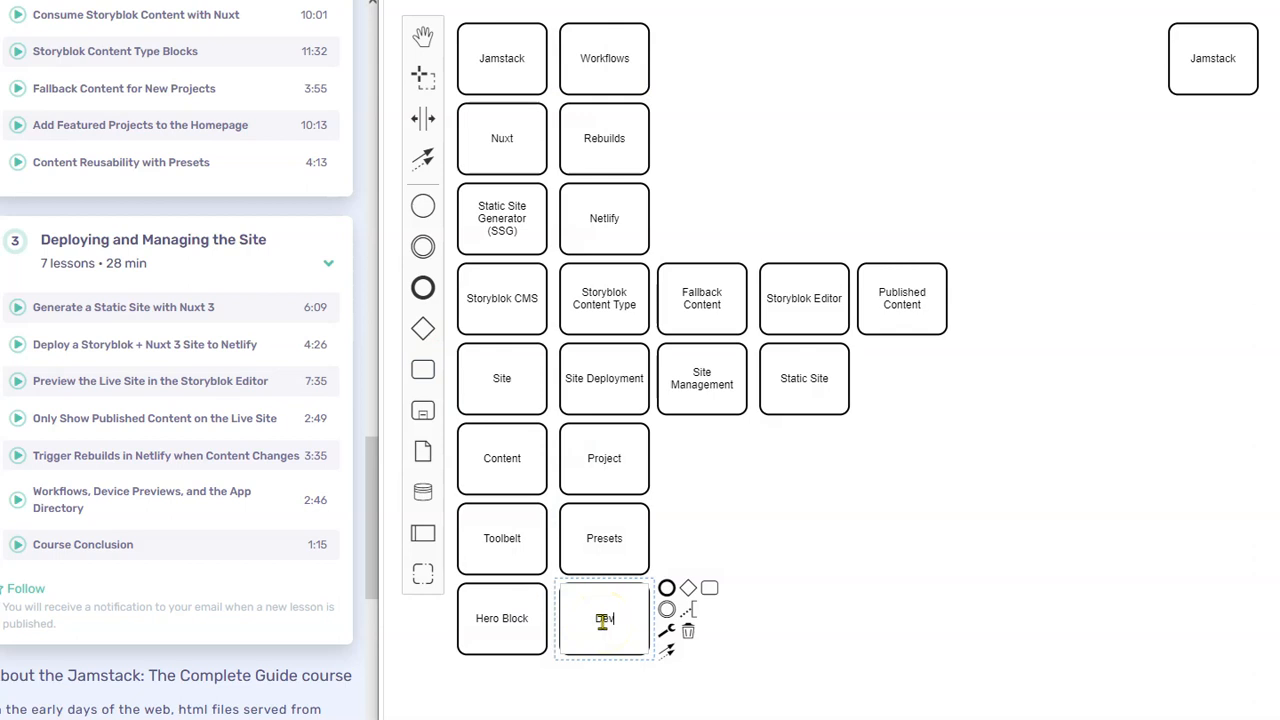
{"action": "type", "text": "Device Previews"}
{"action": "left_click", "coordinate": [773, 545]}
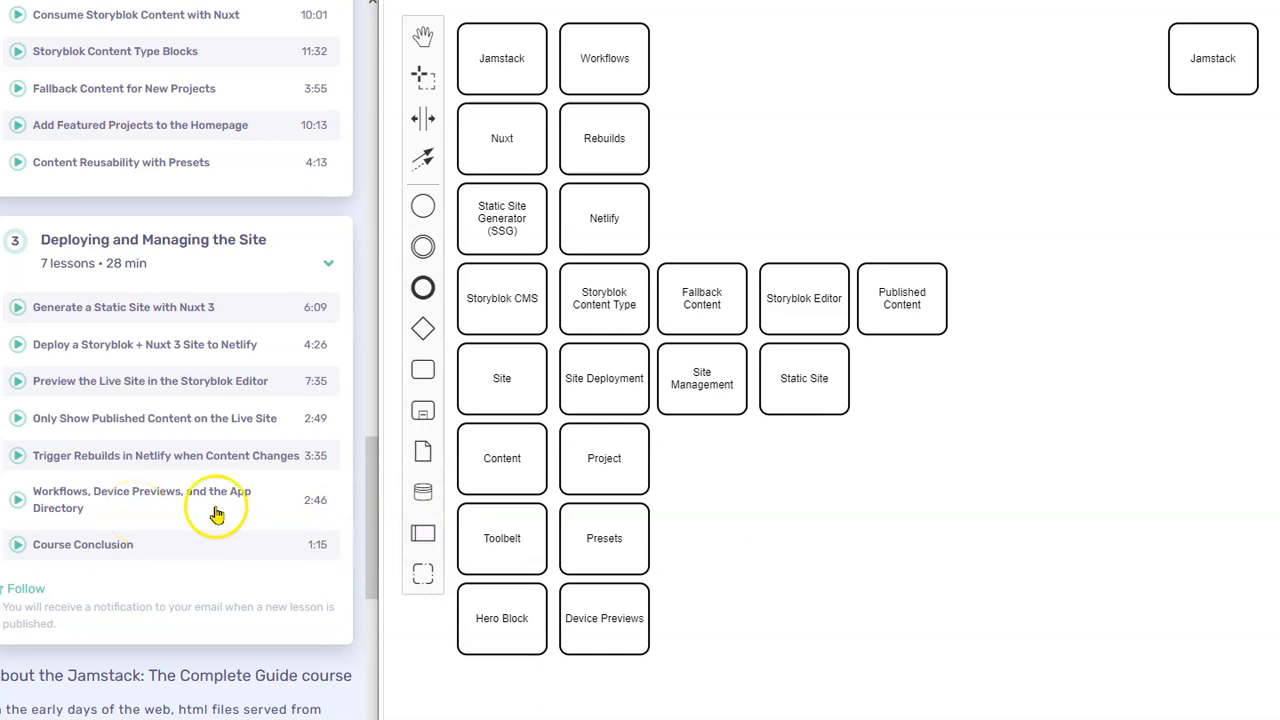
Step: Add a task named App Directory beside the Workflows task
{"action": "left_click", "coordinate": [421, 363]}
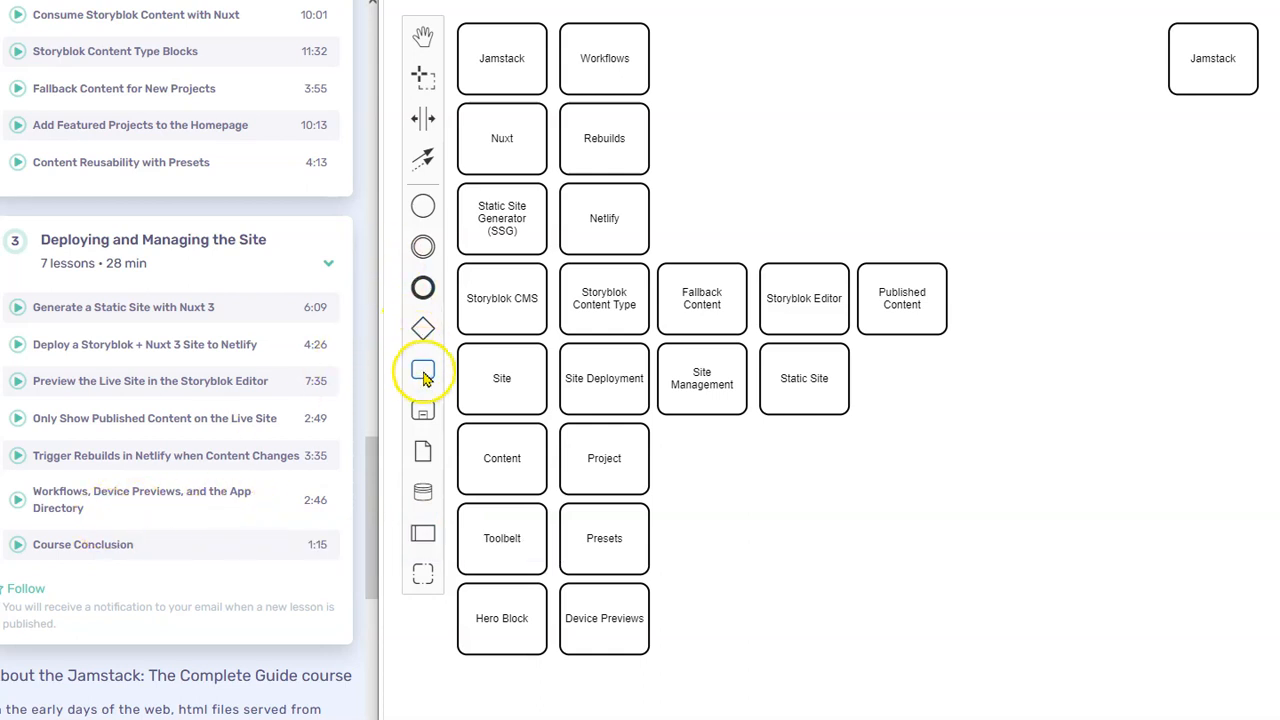
{"action": "left_click", "coordinate": [703, 58]}
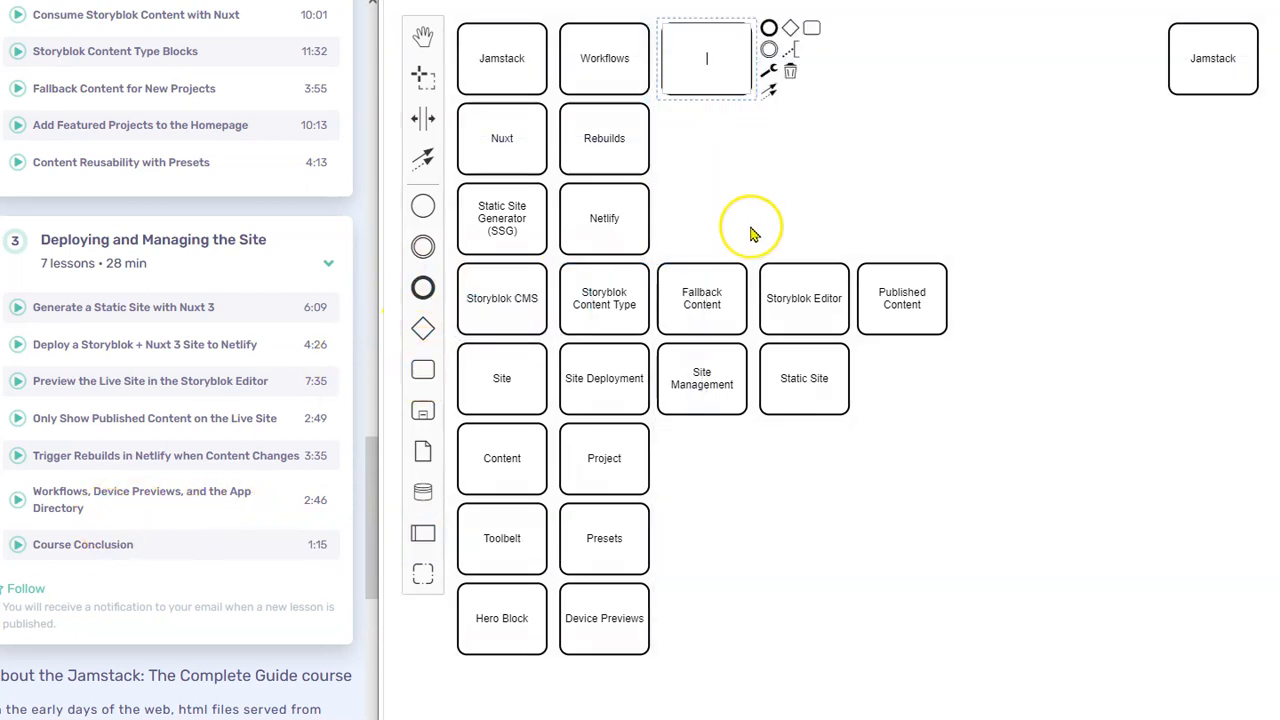
{"action": "type", "text": "App Directory"}
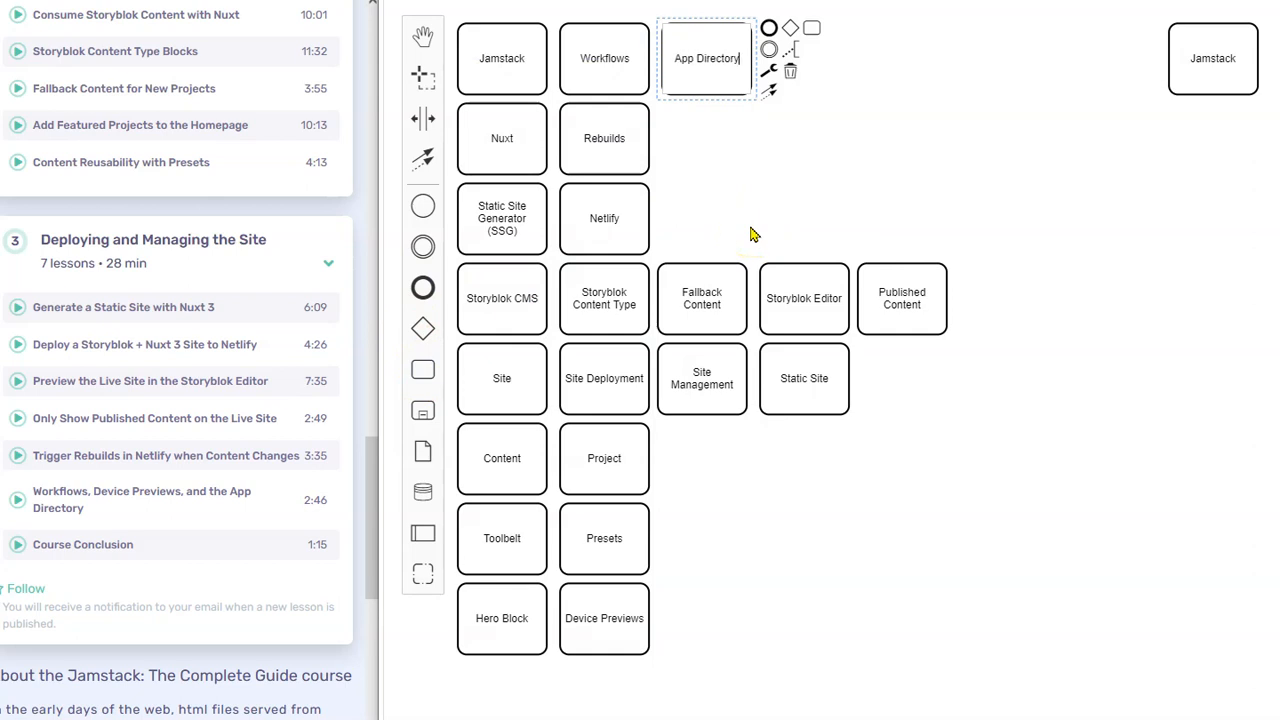
{"action": "left_click", "coordinate": [755, 481]}
{"action": "left_click", "coordinate": [703, 72]}
{"action": "left_click", "coordinate": [735, 243]}
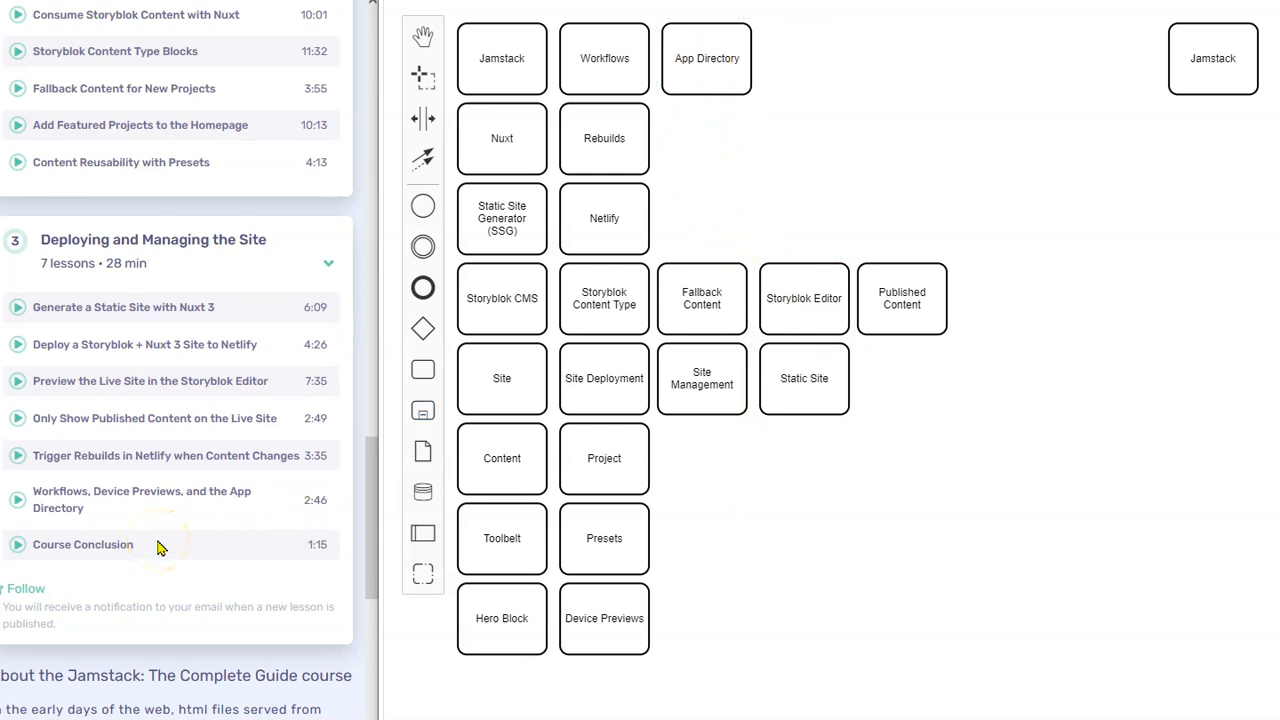
Step: Review the course outline's chapters and lesson titles against the task boxes collected on the canvas
{"action": "scroll", "coordinate": [157, 548], "scroll_direction": "down", "scroll_amount": 3}
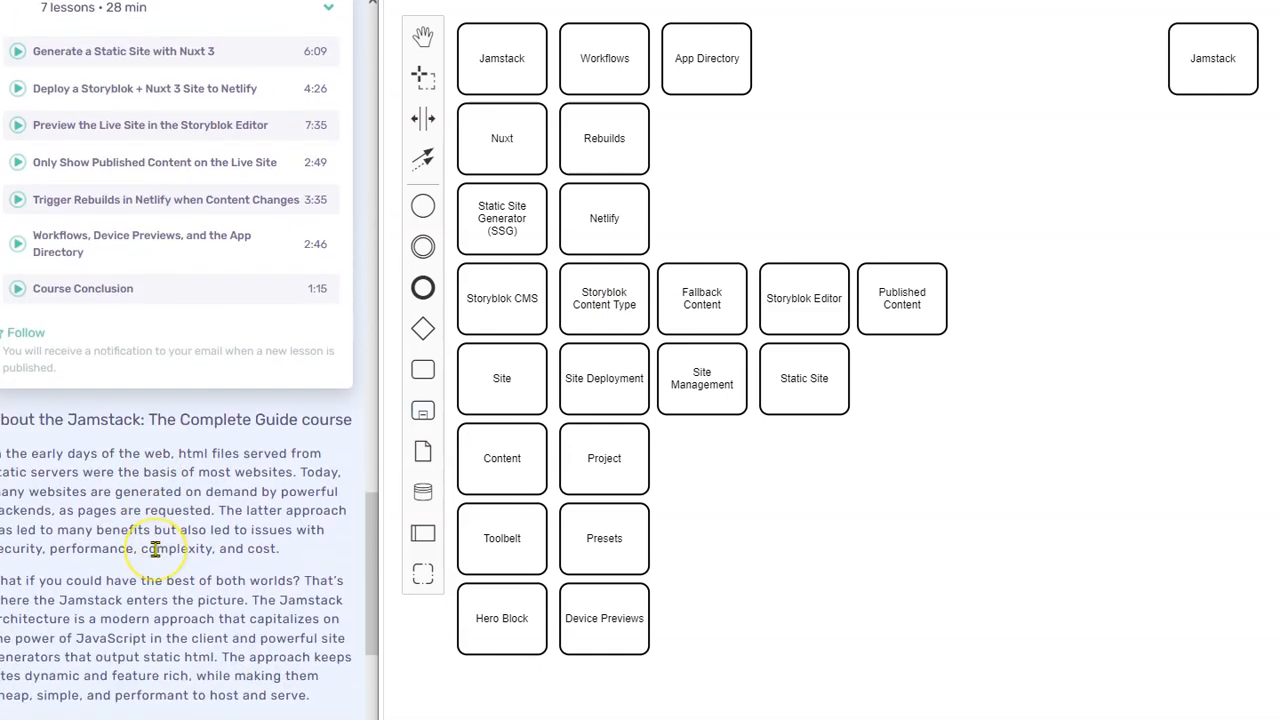
{"action": "scroll", "coordinate": [155, 550], "scroll_direction": "up", "scroll_amount": 9}
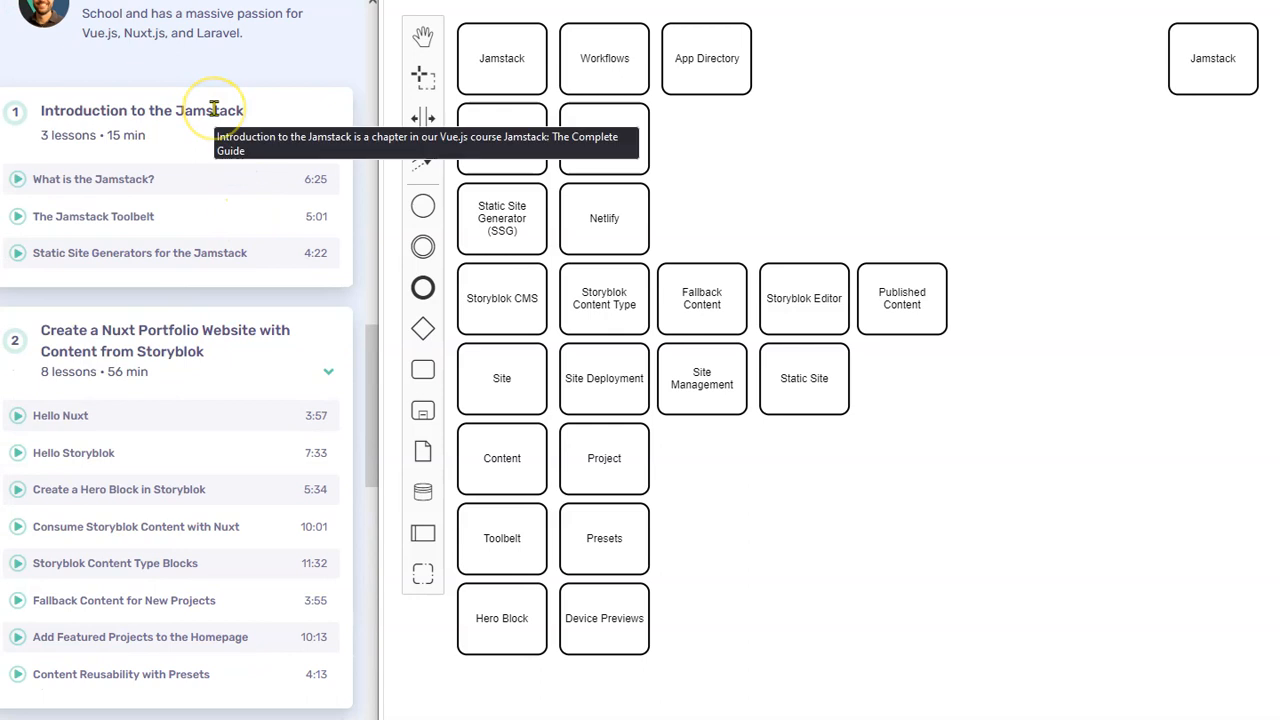
{"action": "scroll", "coordinate": [251, 157], "scroll_direction": "up", "scroll_amount": 1}
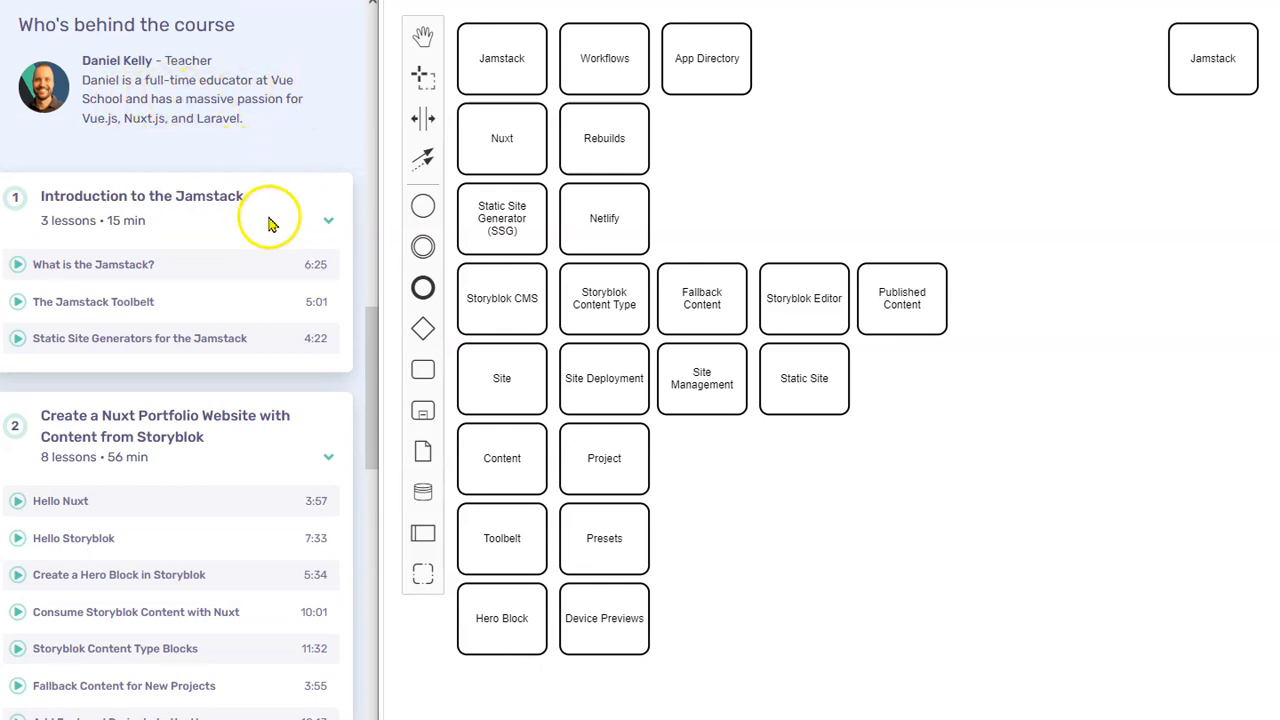
{"action": "scroll", "coordinate": [268, 224], "scroll_direction": "down", "scroll_amount": 2}
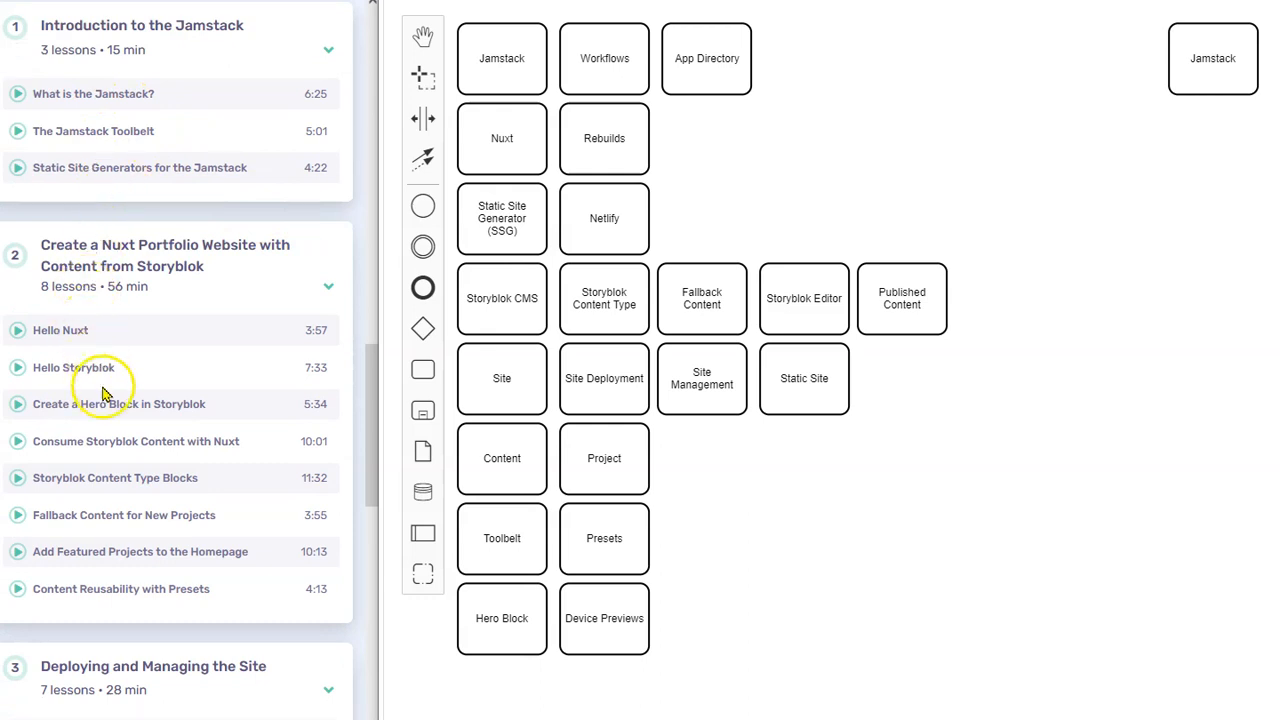
{"action": "left_click", "coordinate": [845, 318]}
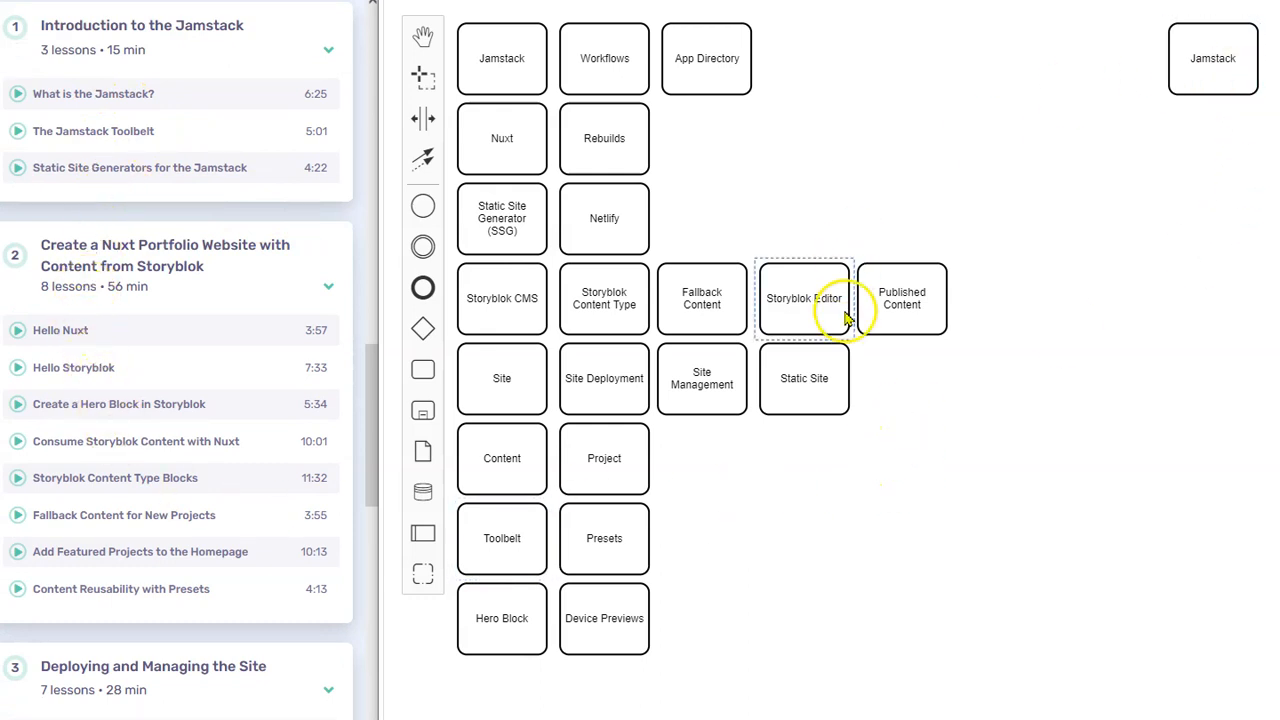
Step: Move the Static Site, Storyblok Editor and Published Content tasks into the third column, aligning them and App Directory with the Fallback Content task
{"action": "left_click_drag", "start_coordinate": [814, 409], "coordinate": [725, 458]}
{"action": "left_click_drag", "start_coordinate": [809, 294], "coordinate": [712, 222]}
{"action": "left_click_drag", "start_coordinate": [891, 277], "coordinate": [705, 145]}
{"action": "left_click_drag", "start_coordinate": [737, 240], "coordinate": [727, 240]}
{"action": "left_click", "coordinate": [876, 368]}
{"action": "left_click_drag", "start_coordinate": [722, 160], "coordinate": [716, 150]}
{"action": "left_click_drag", "start_coordinate": [727, 80], "coordinate": [722, 72]}
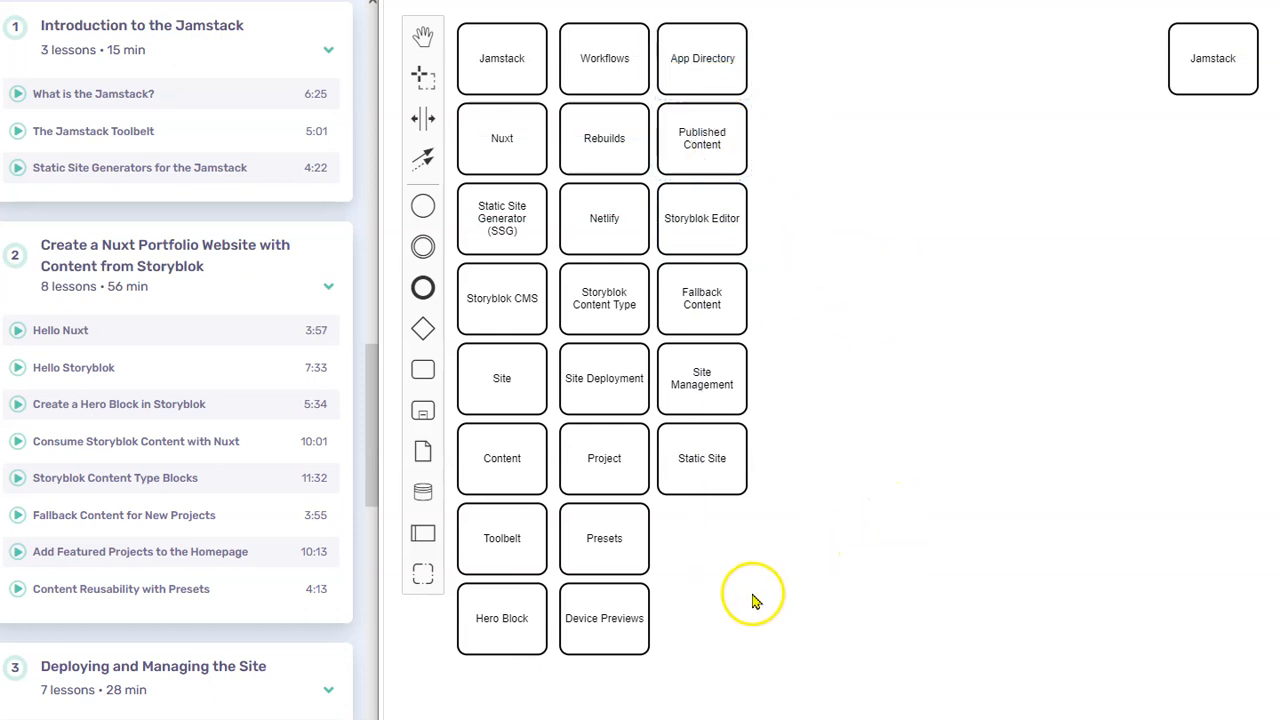
{"action": "left_click", "coordinate": [485, 460]}
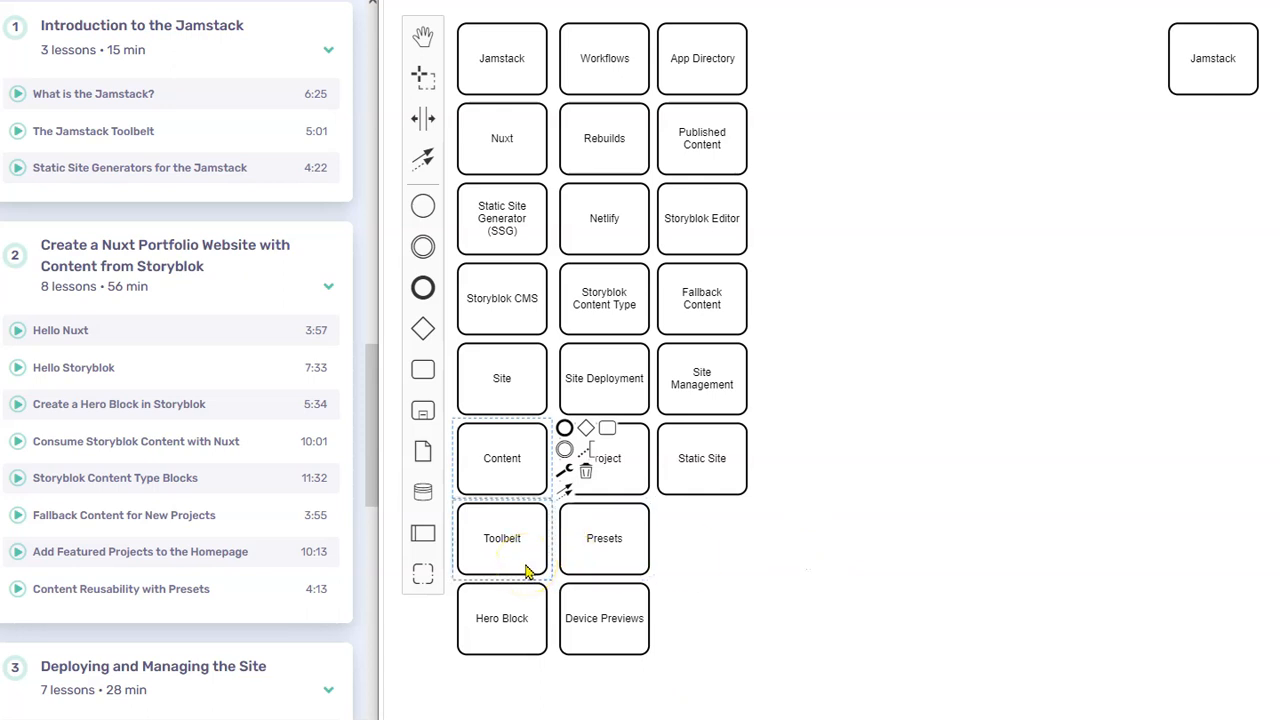
{"action": "left_click", "coordinate": [521, 305]}
{"action": "left_click", "coordinate": [565, 528], "text": "shift"}
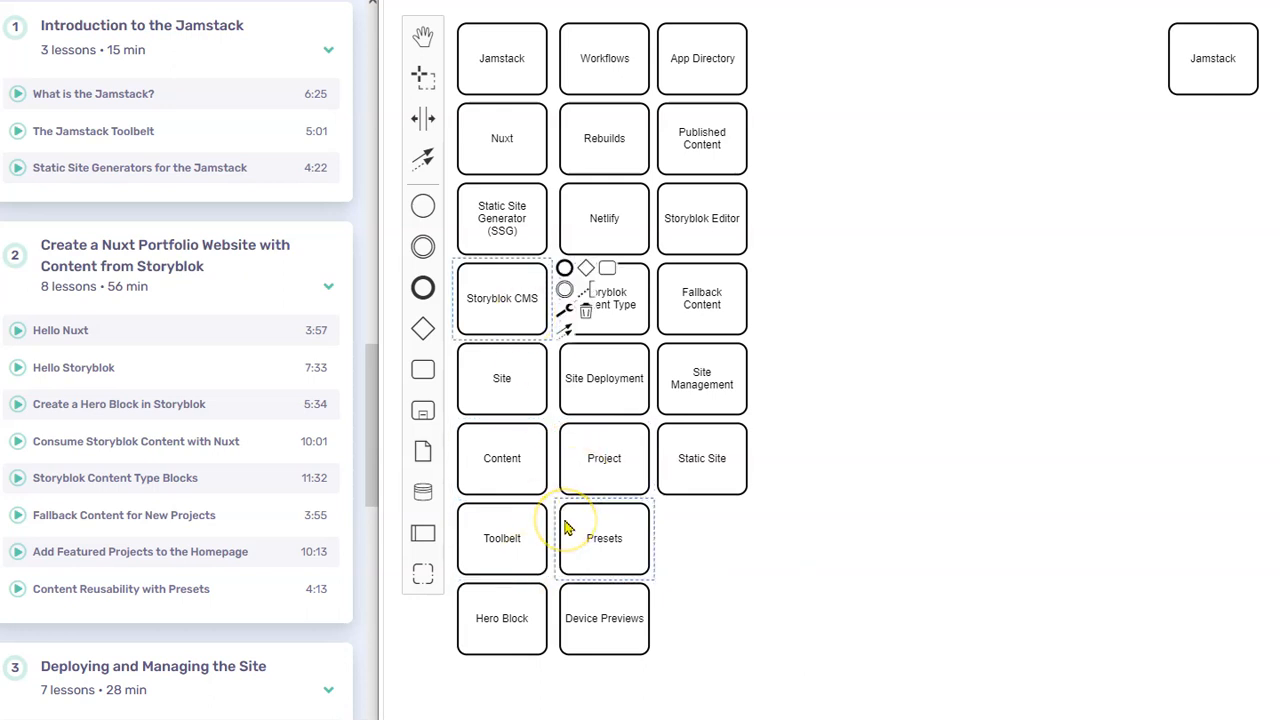
{"action": "left_click", "coordinate": [726, 474]}
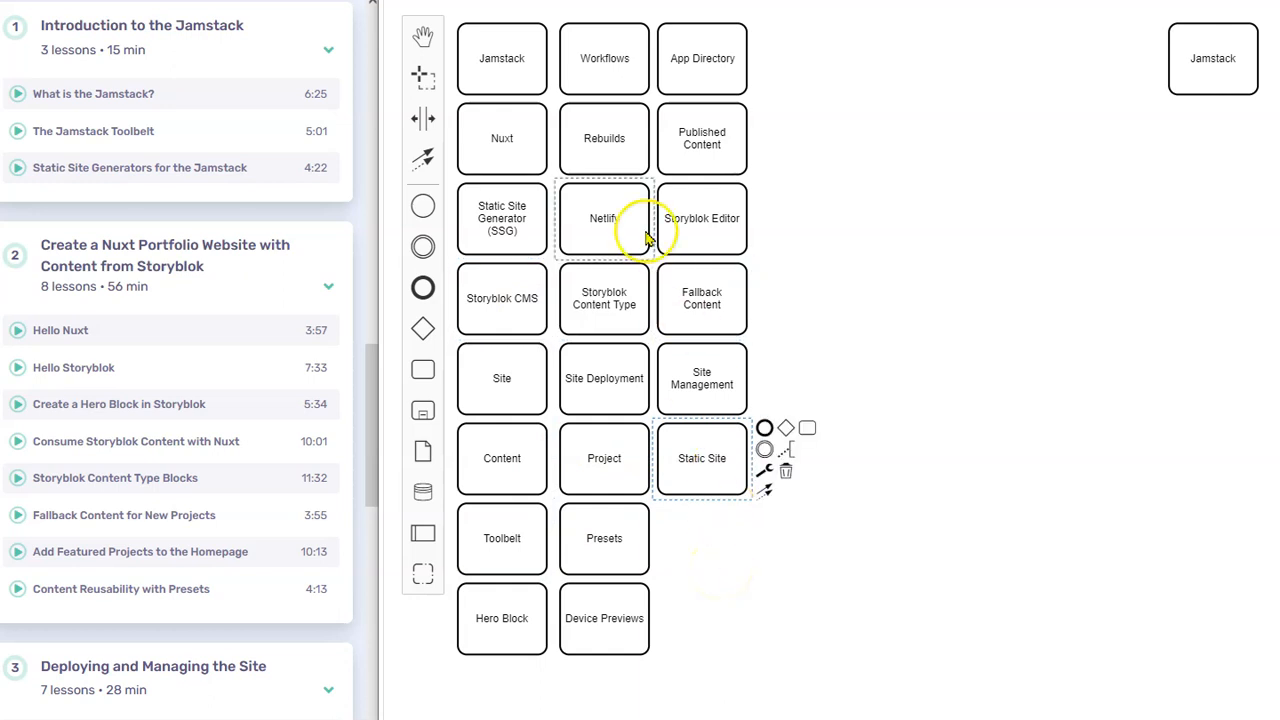
{"action": "left_click", "coordinate": [613, 152]}
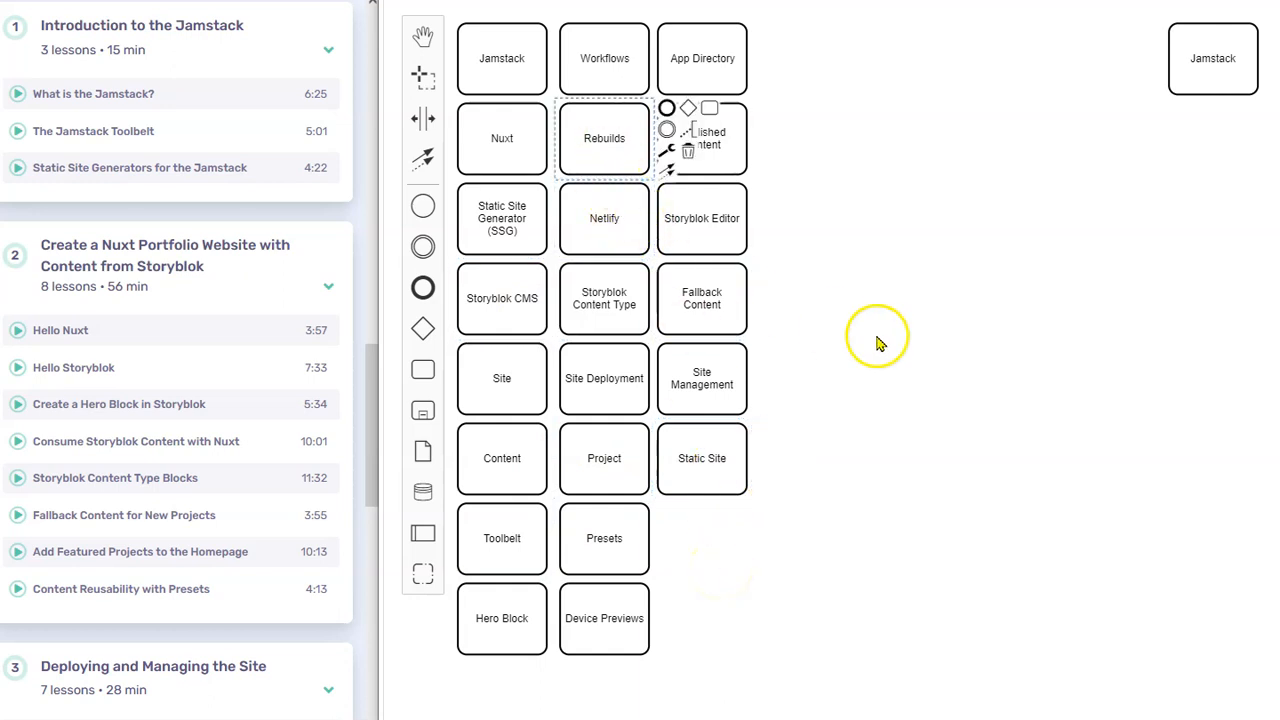
{"action": "left_click", "coordinate": [796, 441]}
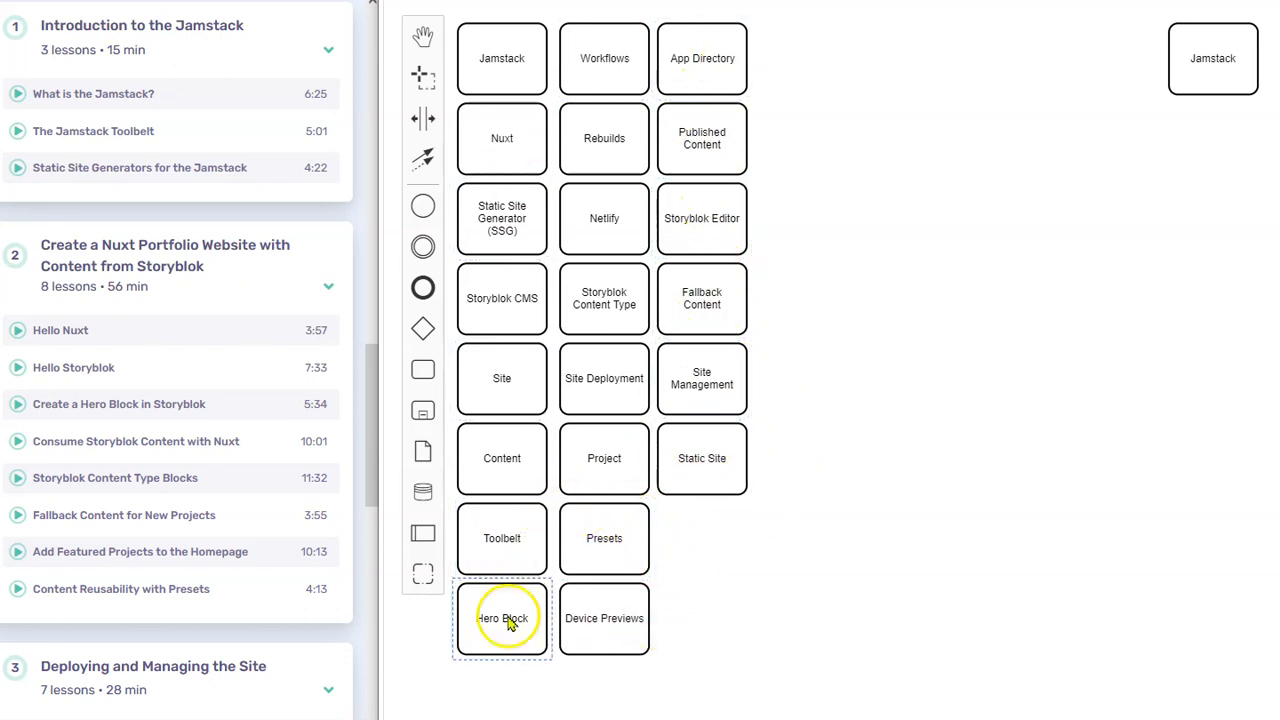
Step: Rename the separate Jamstack task, away from the task grid, as "24 Jamstack Concepts with Storyblok"
{"action": "double_click", "coordinate": [1201, 60]}
{"action": "type", "text": "24"}
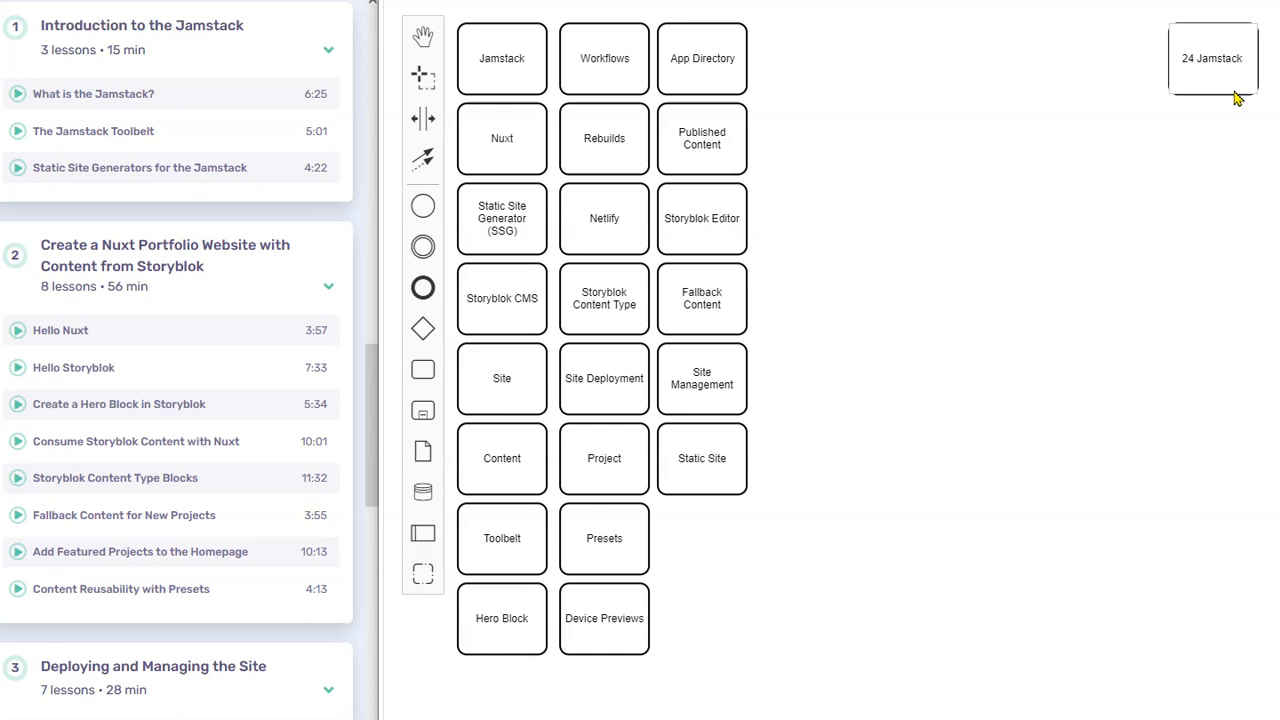
{"action": "type", "text": "Concepts"}
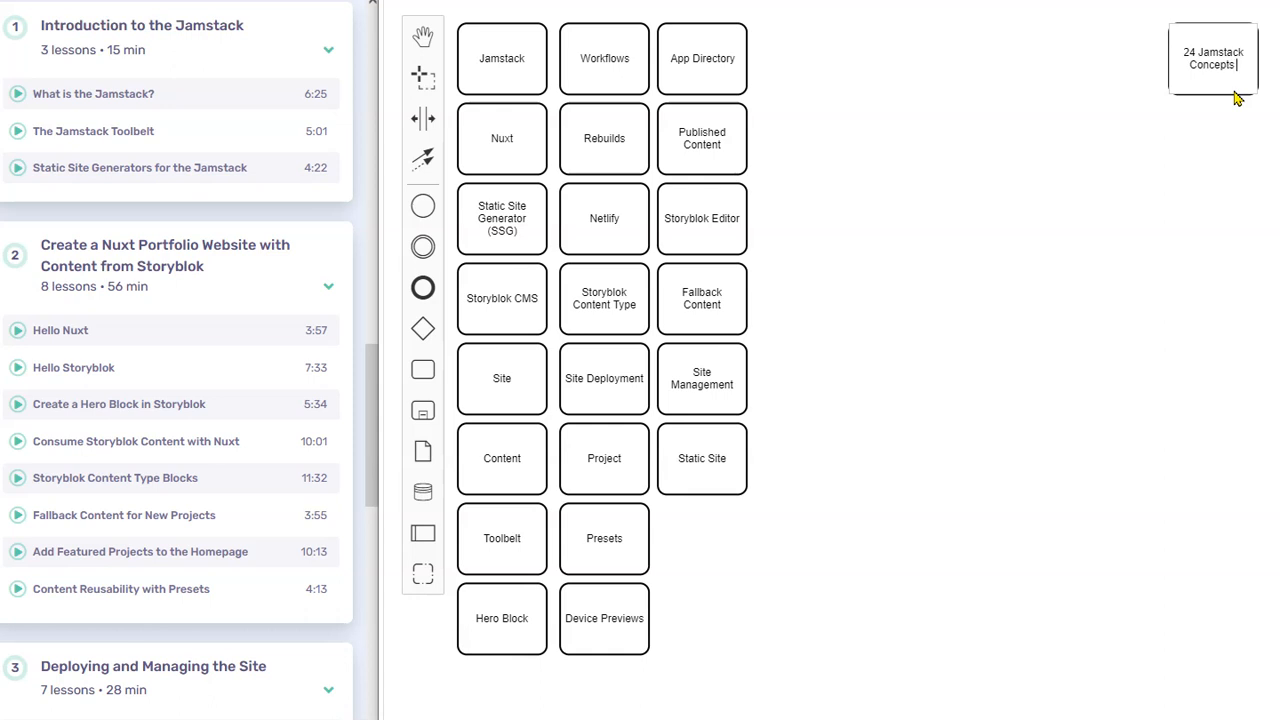
{"action": "type", "text": "with Story"}
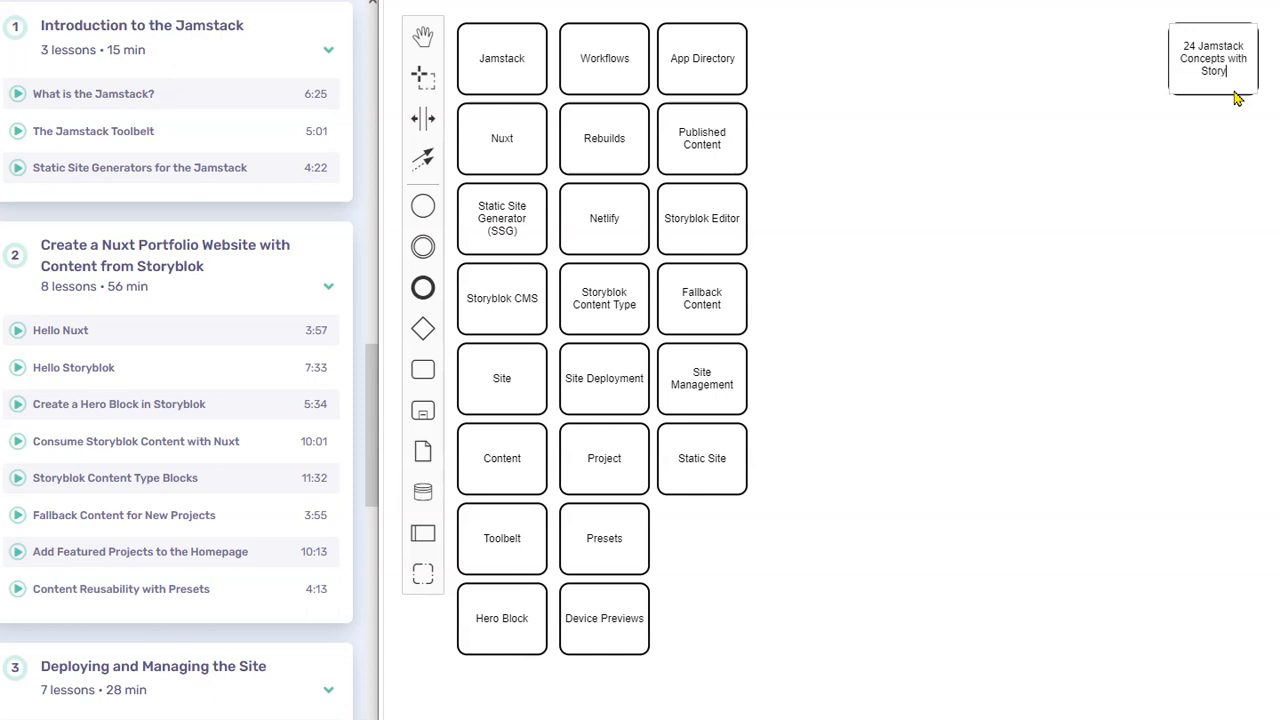
{"action": "type", "text": "blok"}
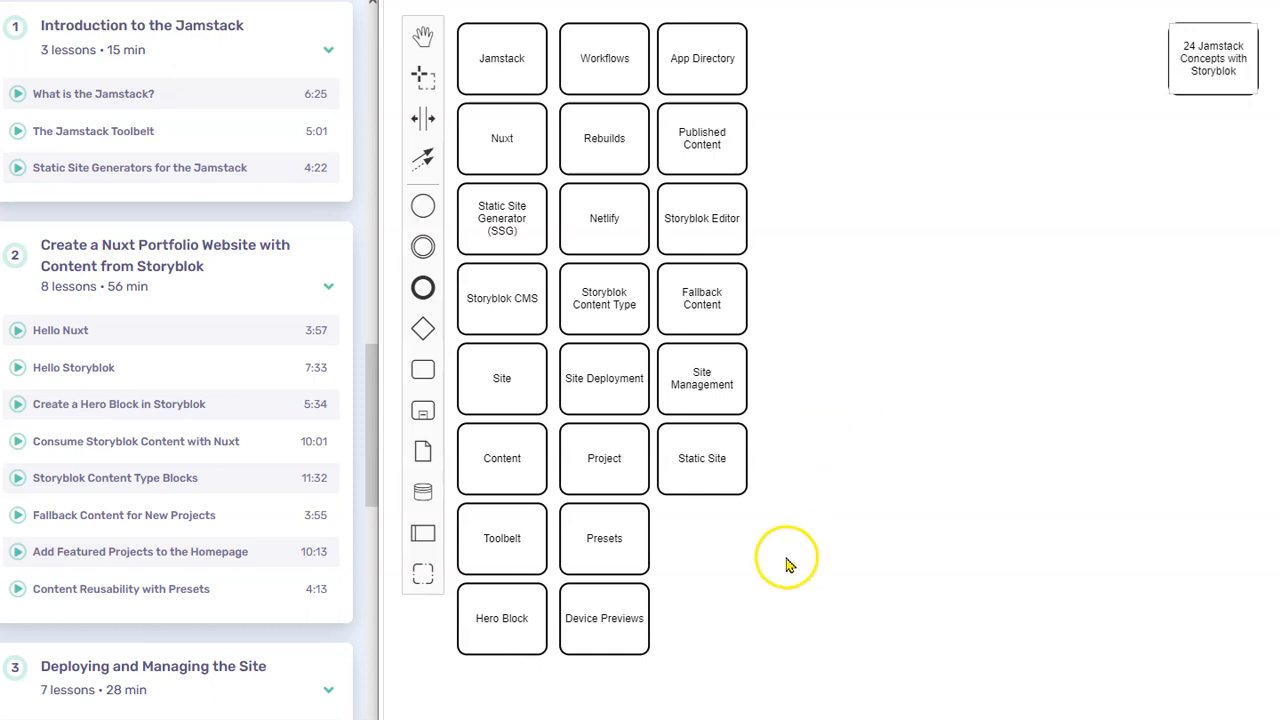
{"action": "left_click", "coordinate": [508, 620]}
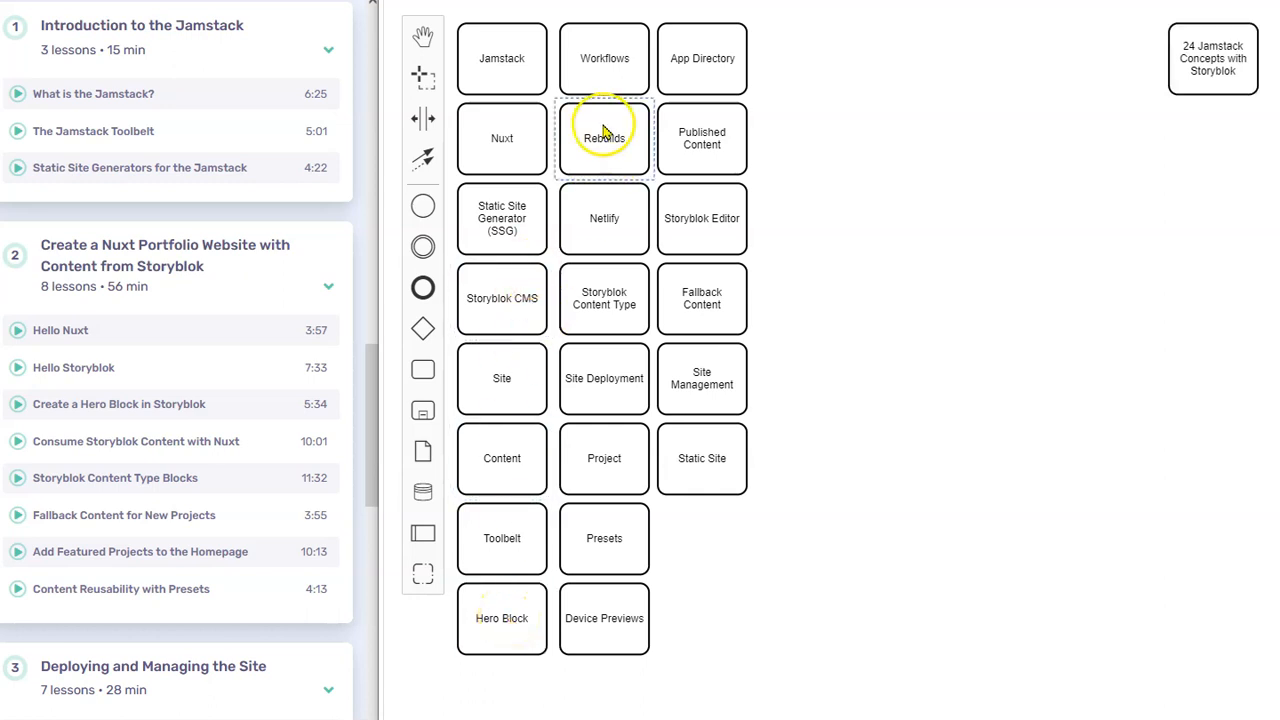
{"action": "left_click", "coordinate": [602, 233]}
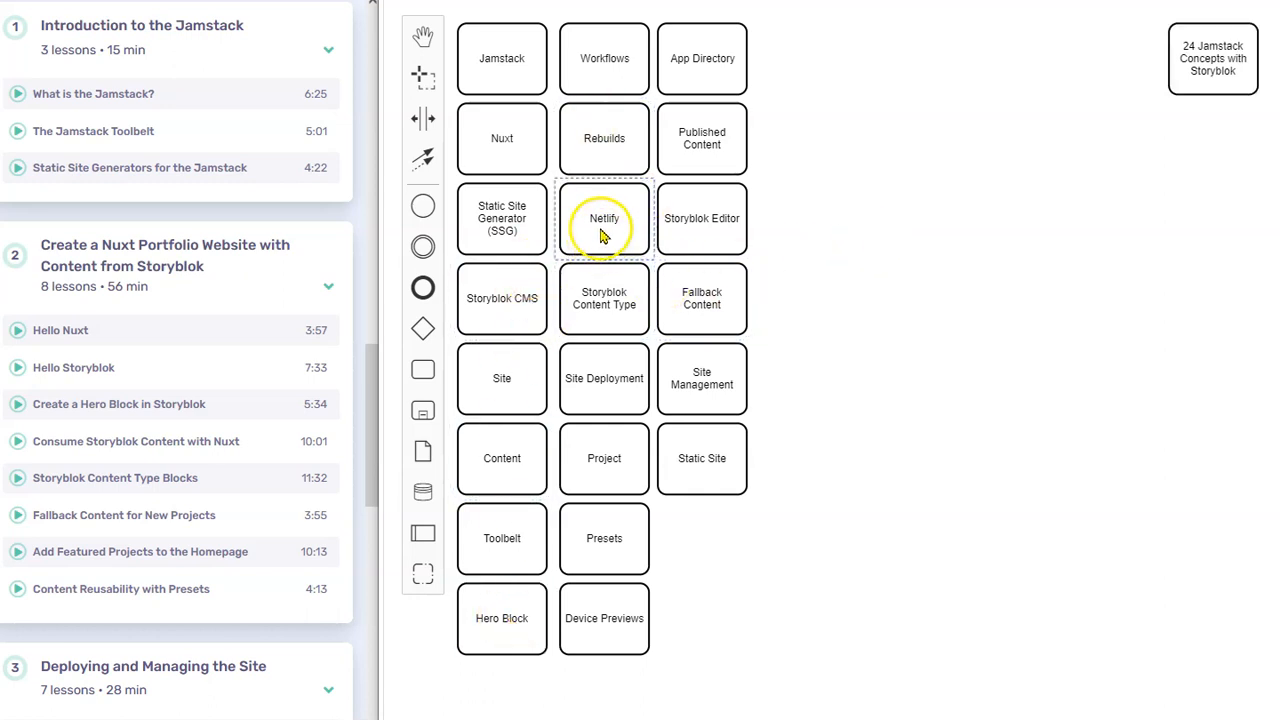
{"action": "left_click", "coordinate": [1226, 52]}
{"action": "left_click", "coordinate": [1037, 337]}
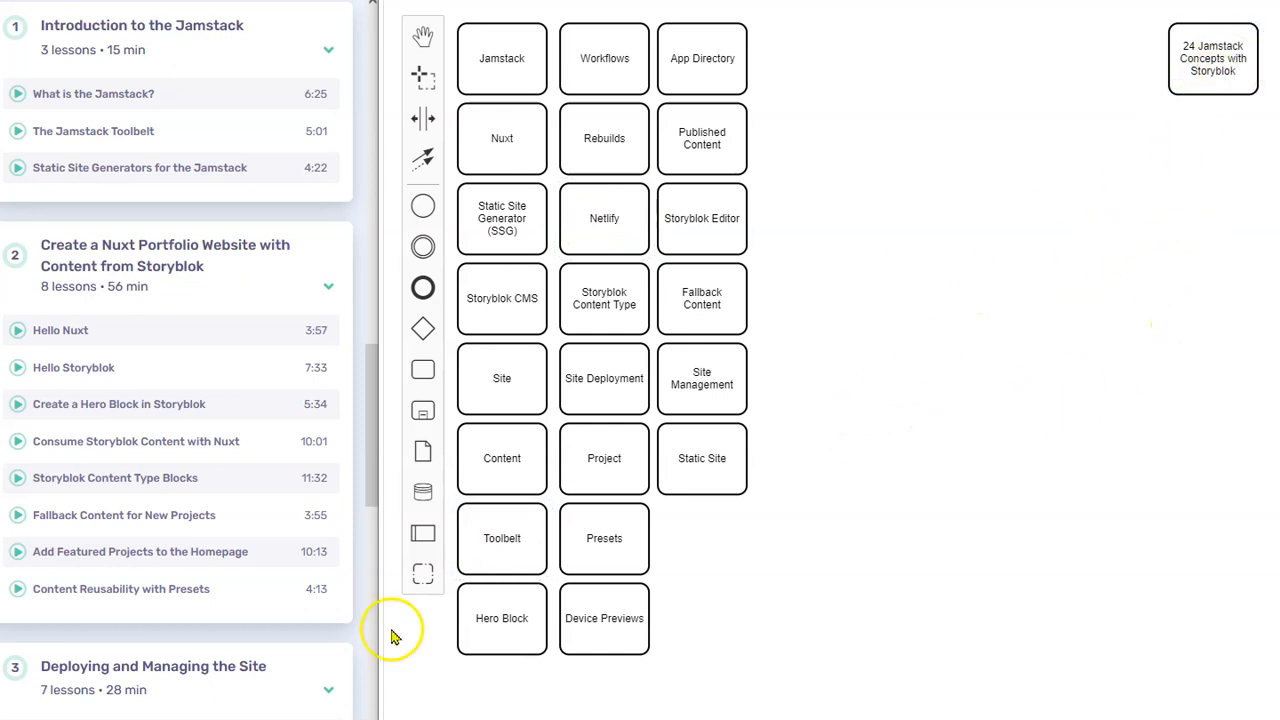